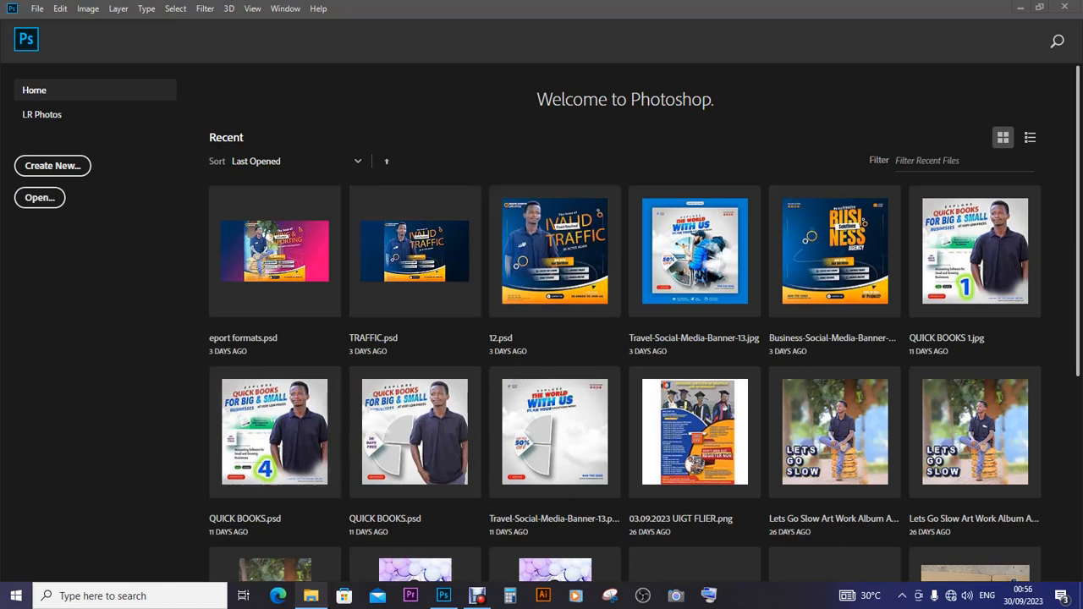
- Switch to File Explorer and browse to the photo shop folder on Local Disk (D:)
left_click(310, 595)
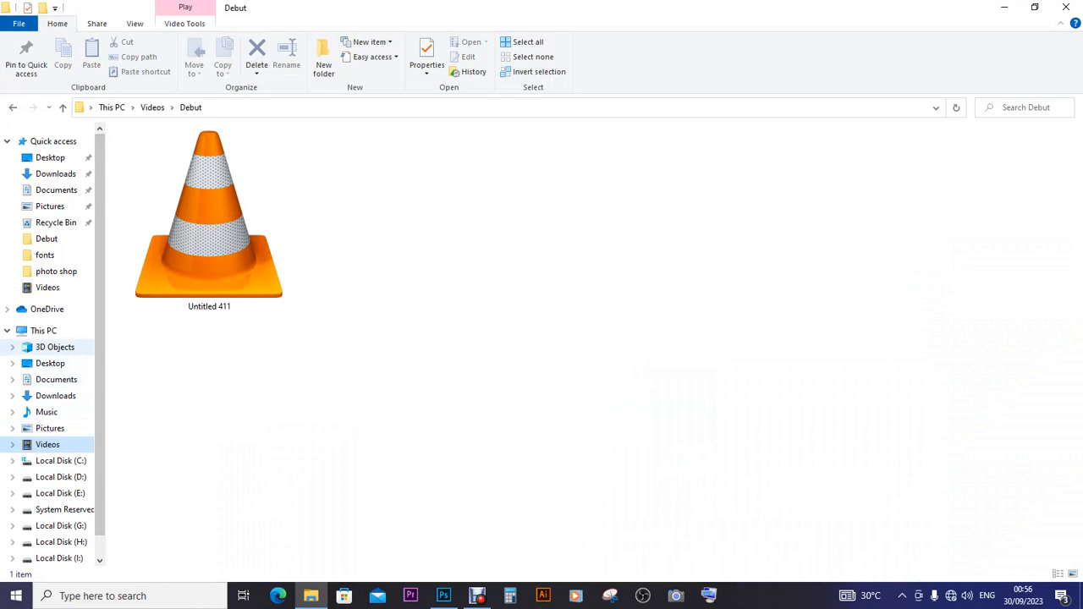
left_click(44, 330)
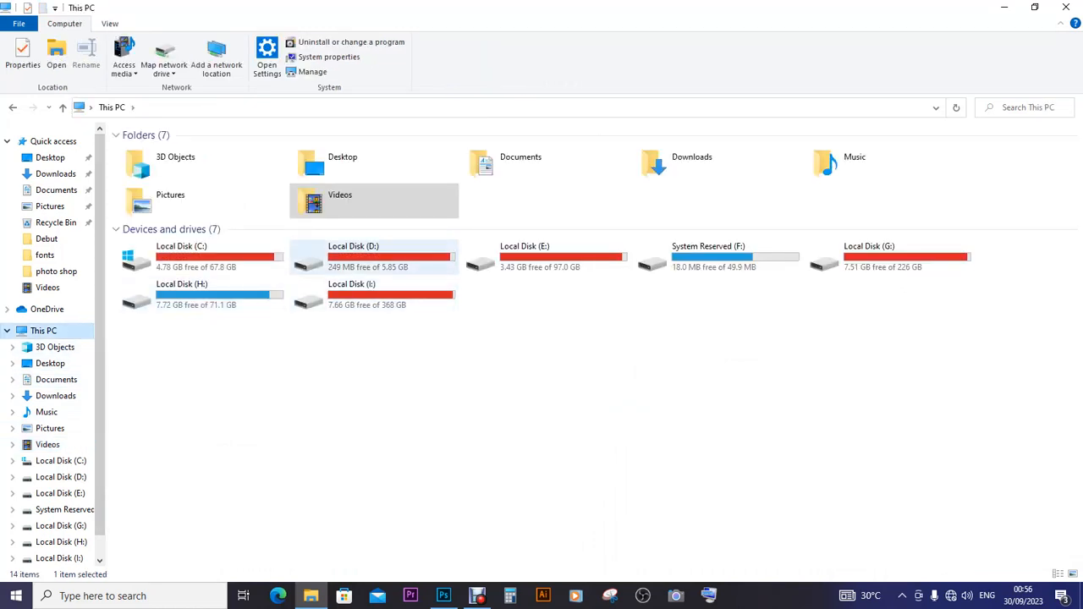
double_click(372, 258)
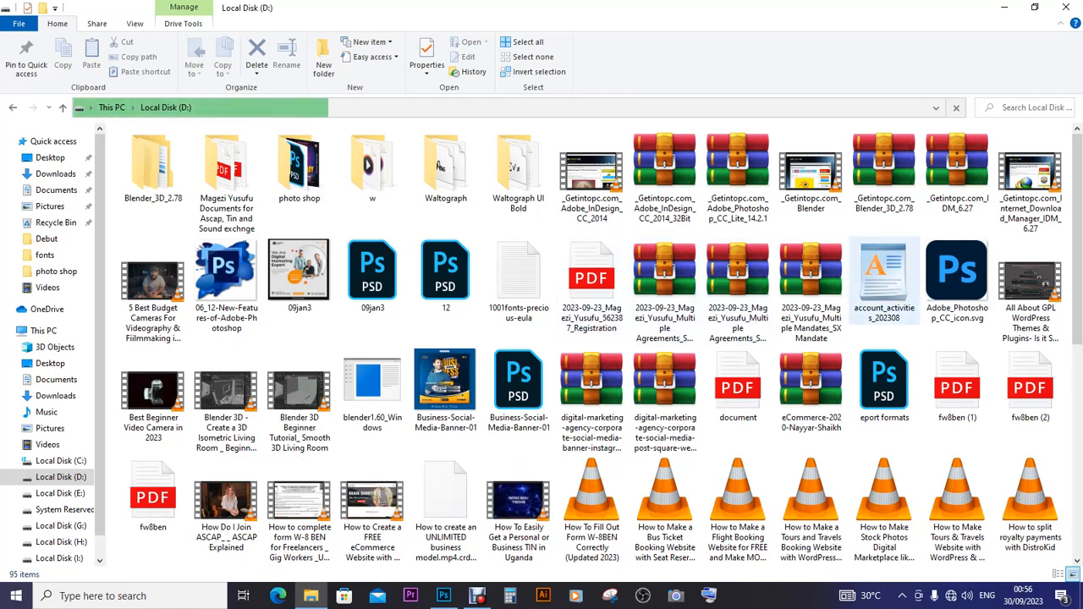
scroll(939, 245, "down", 5)
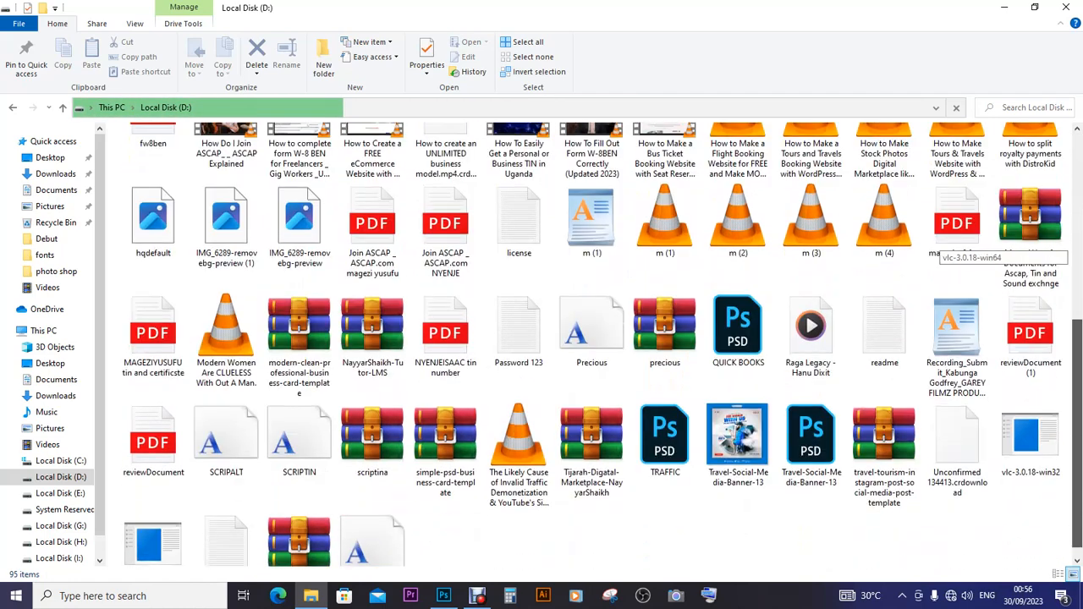
scroll(1028, 241, "up", 5)
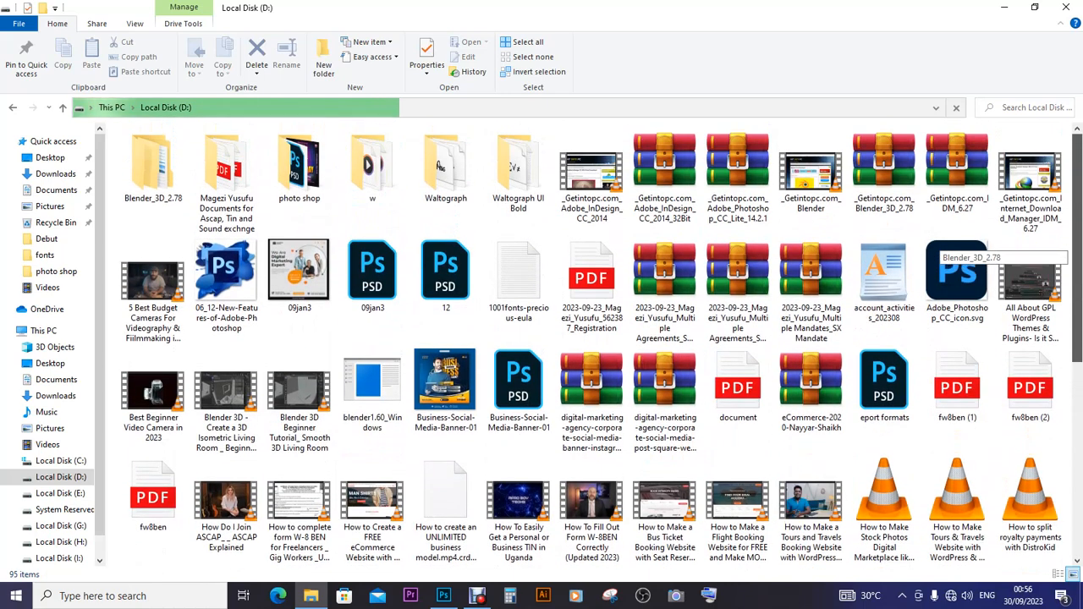
left_click(300, 165)
double_click(300, 165)
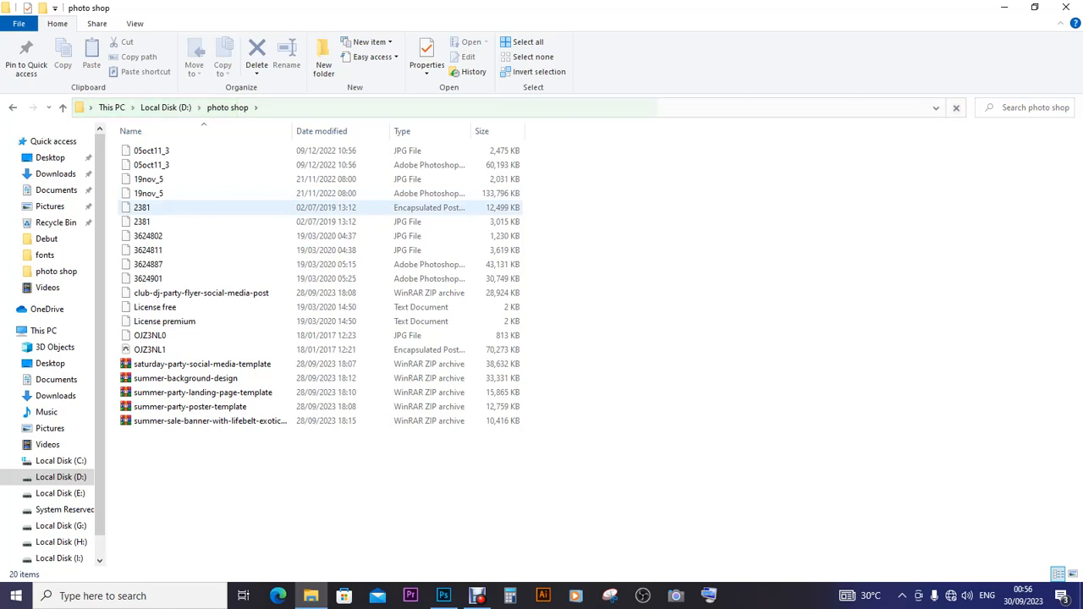
- Select the 3624901 file and display the folder's contents as extra large icons
left_click(144, 278)
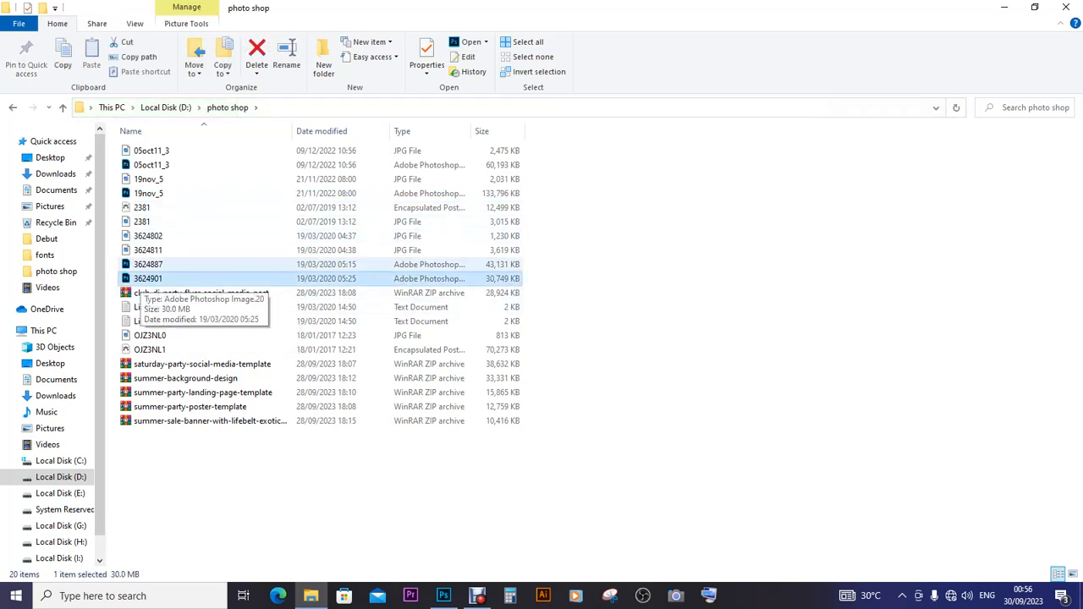
left_click(135, 22)
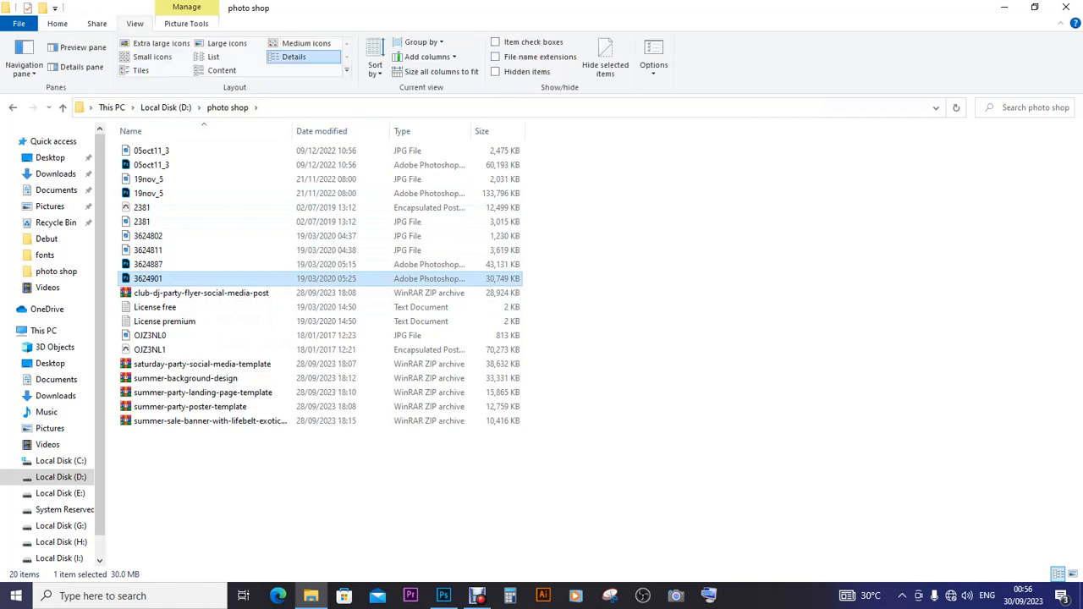
left_click(157, 43)
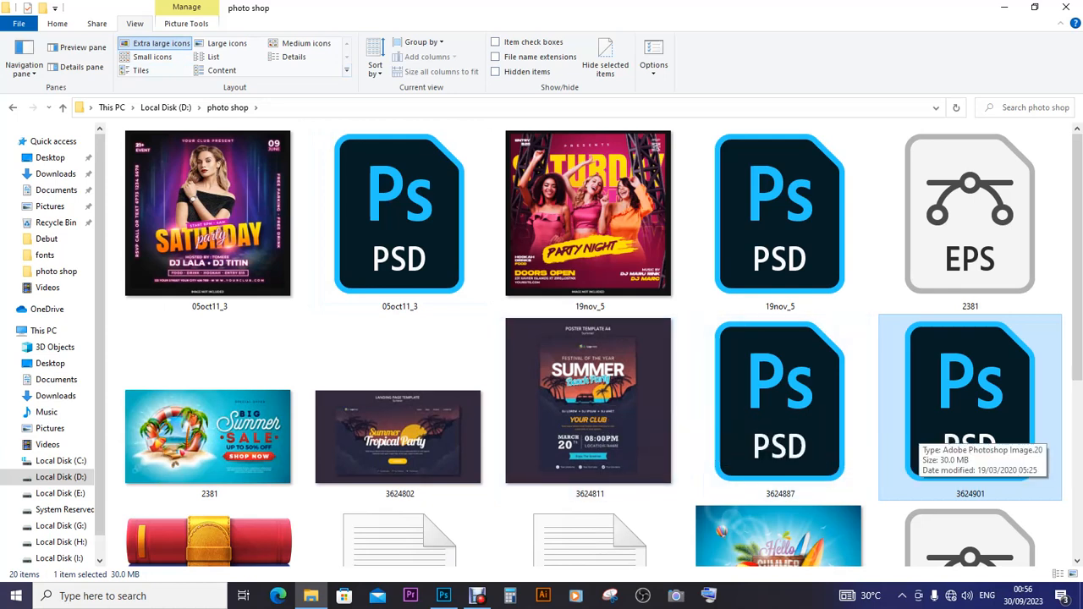
- Open the 3624901 PSD in Adobe Photoshop CC 2019, leaving its missing fonts unresolved
right_click(922, 396)
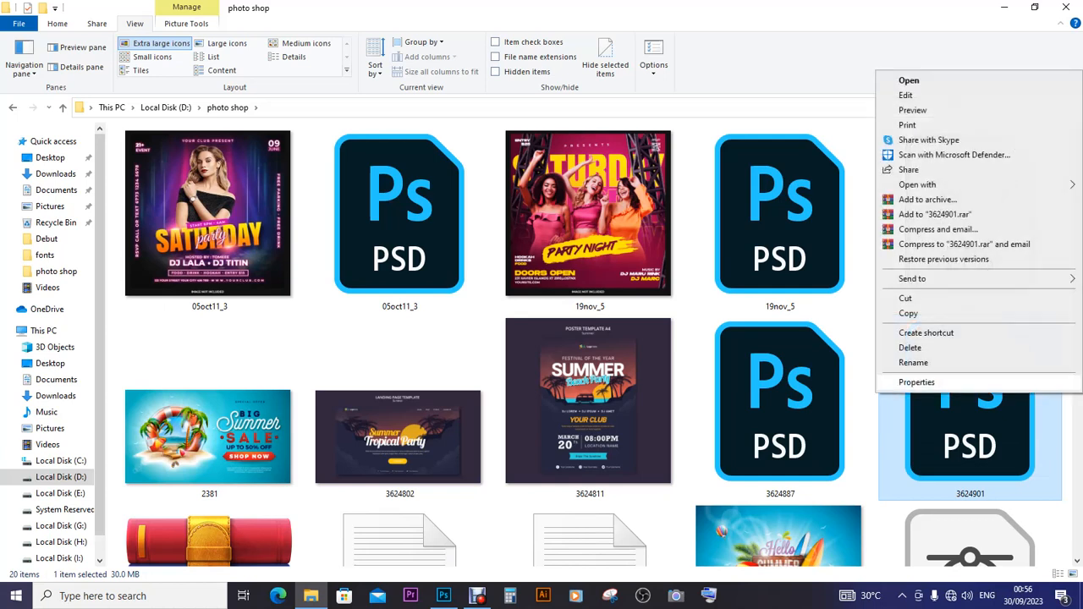
mouse_move(918, 185)
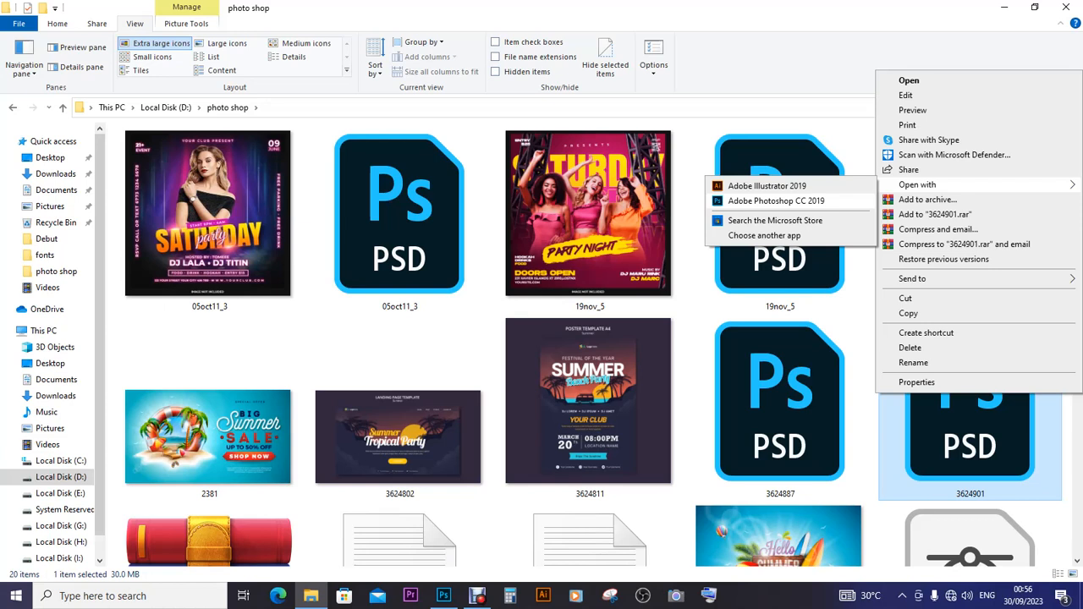
left_click(777, 201)
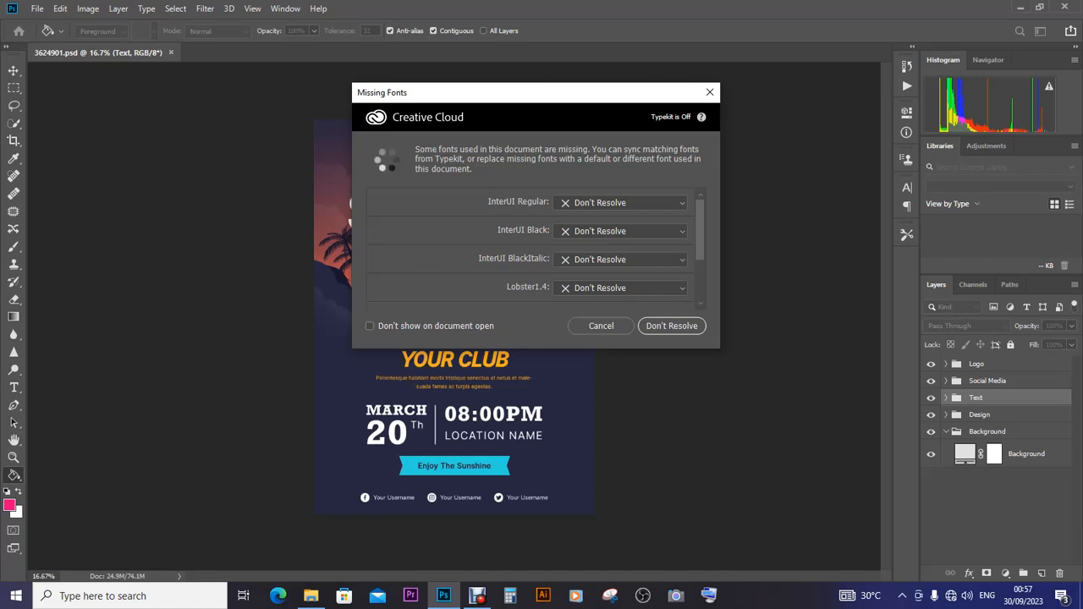
left_click(671, 326)
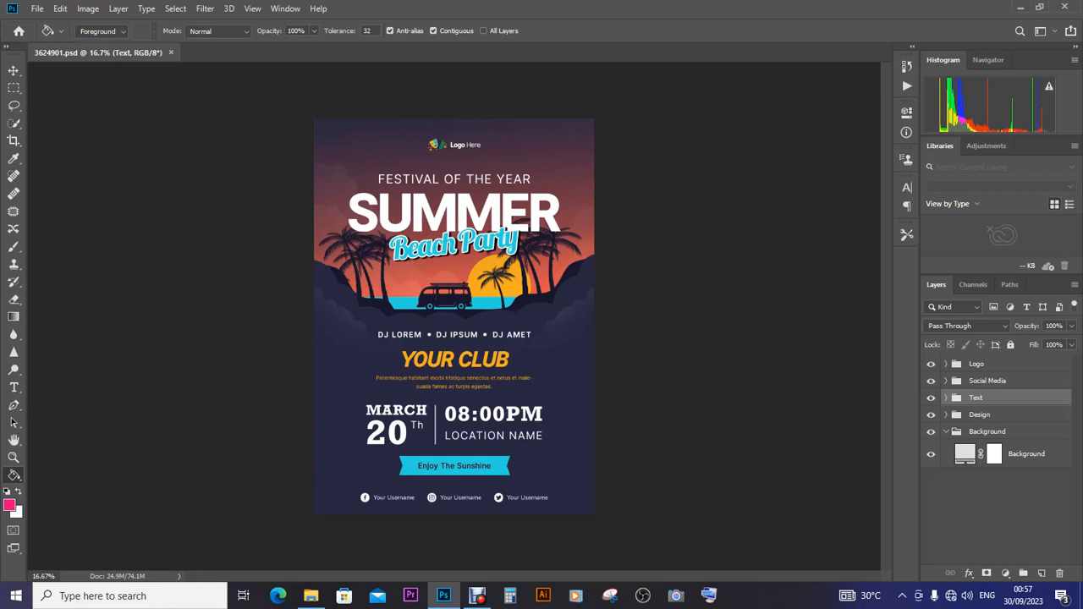
- Toggle the visibility of the Logo and Social Media groups to examine what each contributes to the poster
left_click(931, 364)
left_click(931, 364)
left_click(931, 364)
left_click(931, 364)
left_click(931, 381)
left_click(931, 381)
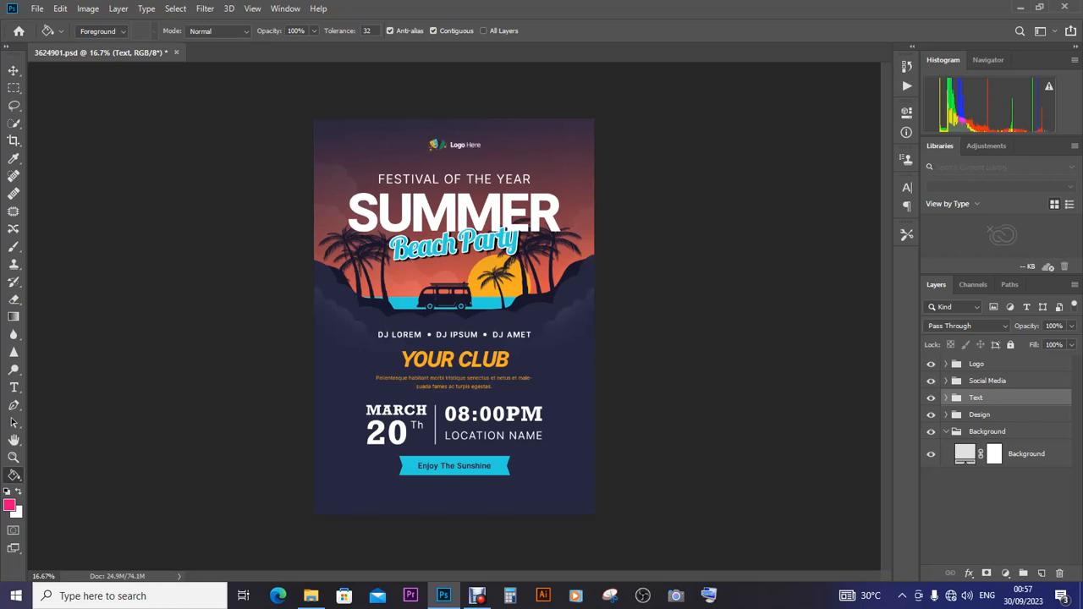
left_click(930, 381)
left_click(931, 381)
left_click(931, 381)
left_click(931, 381)
left_click(931, 381)
left_click(931, 381)
- Delete the Social Media and Logo groups from the poster
left_click(988, 381)
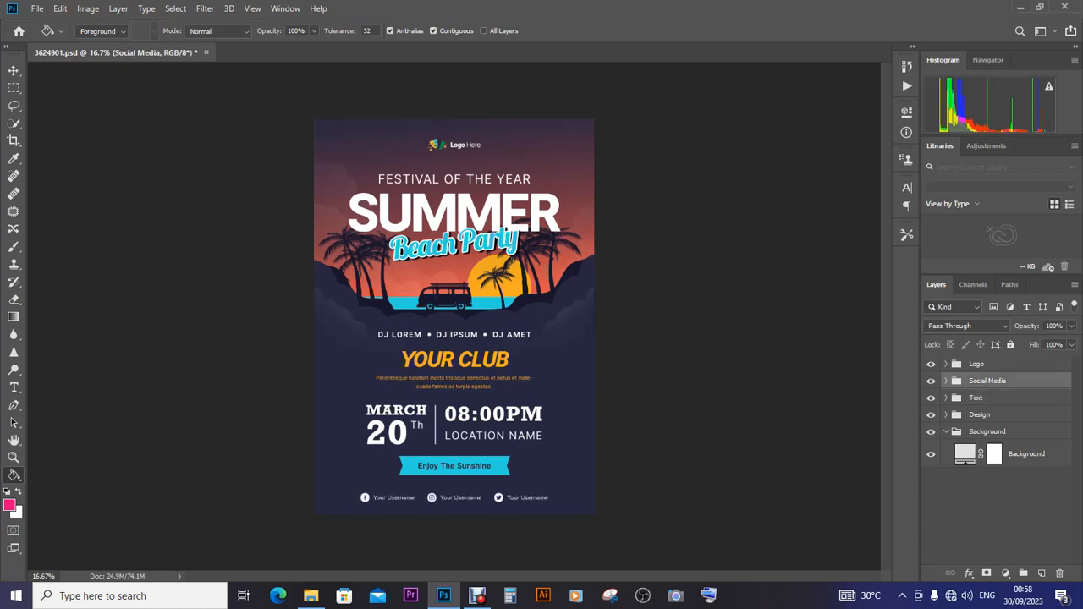
key("Delete")
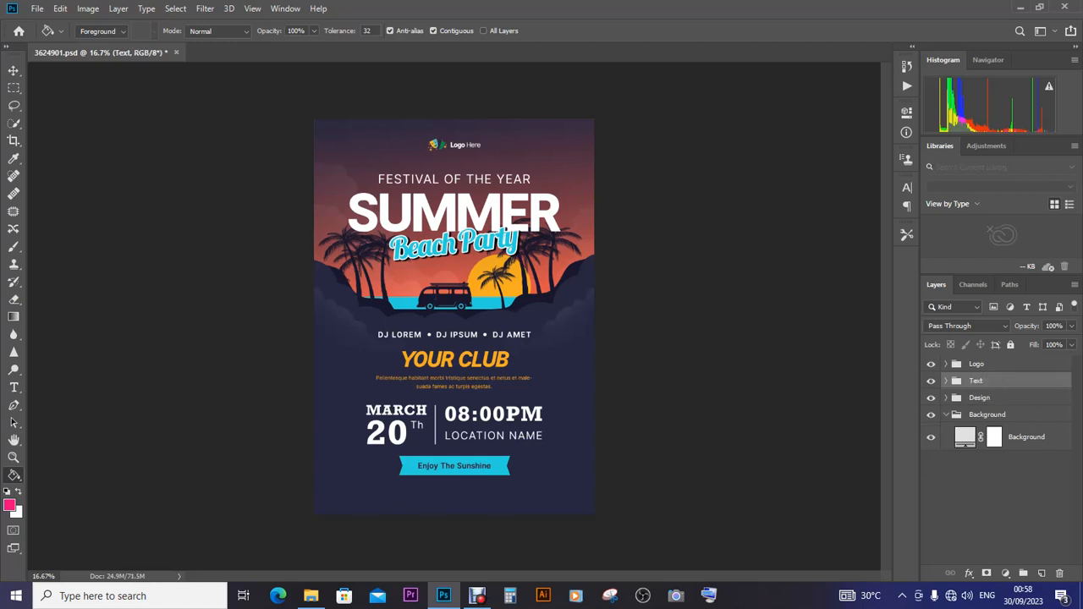
left_click(988, 364)
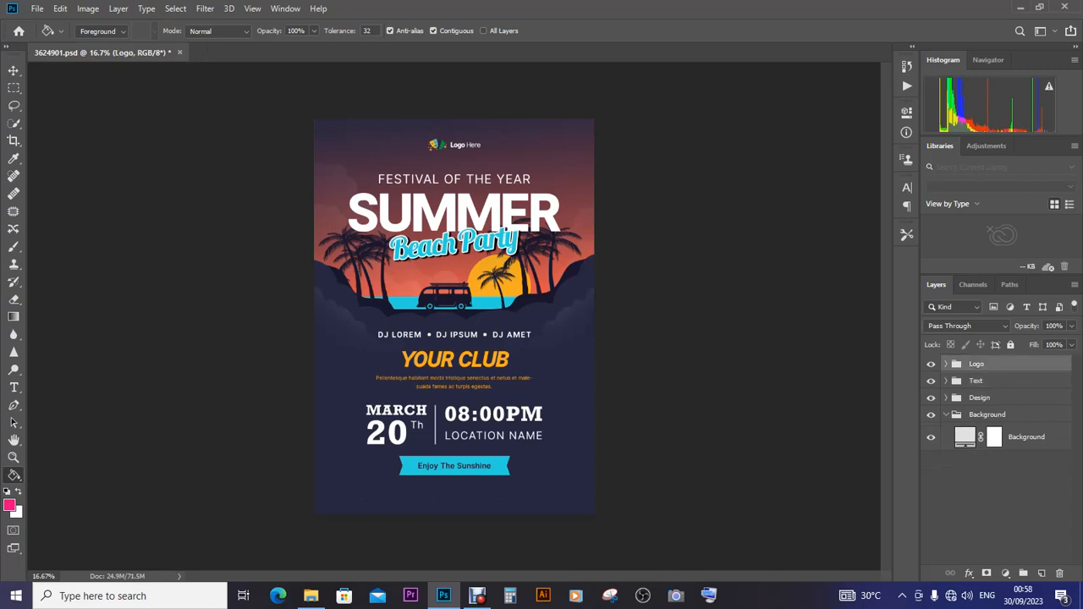
key("Delete")
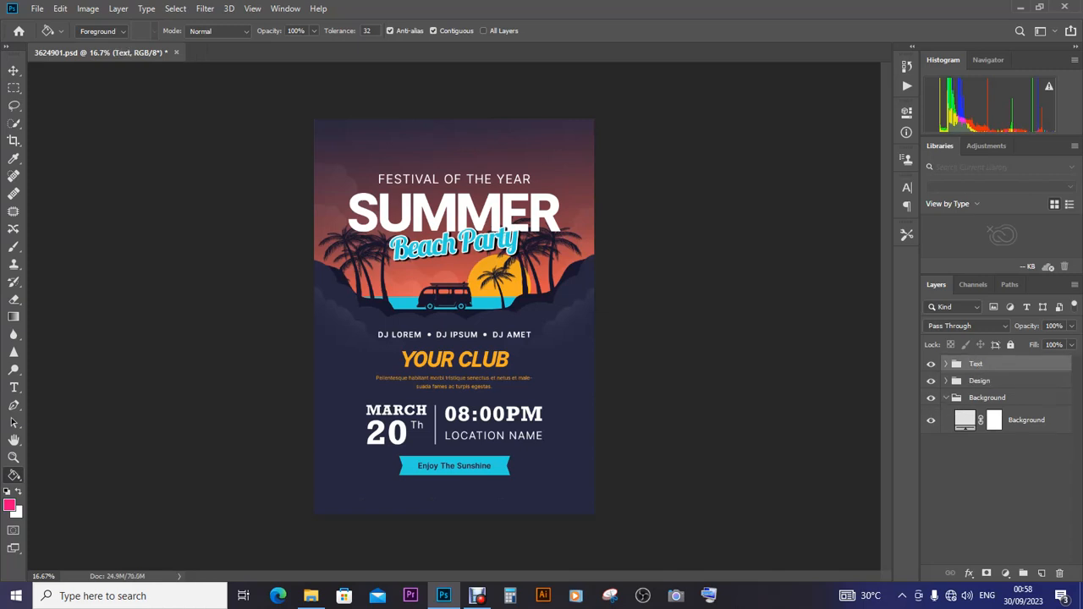
- Toggle the visibility of the Text, Design and Background groups and the Background layer to examine their contents
left_click(931, 364)
left_click(931, 364)
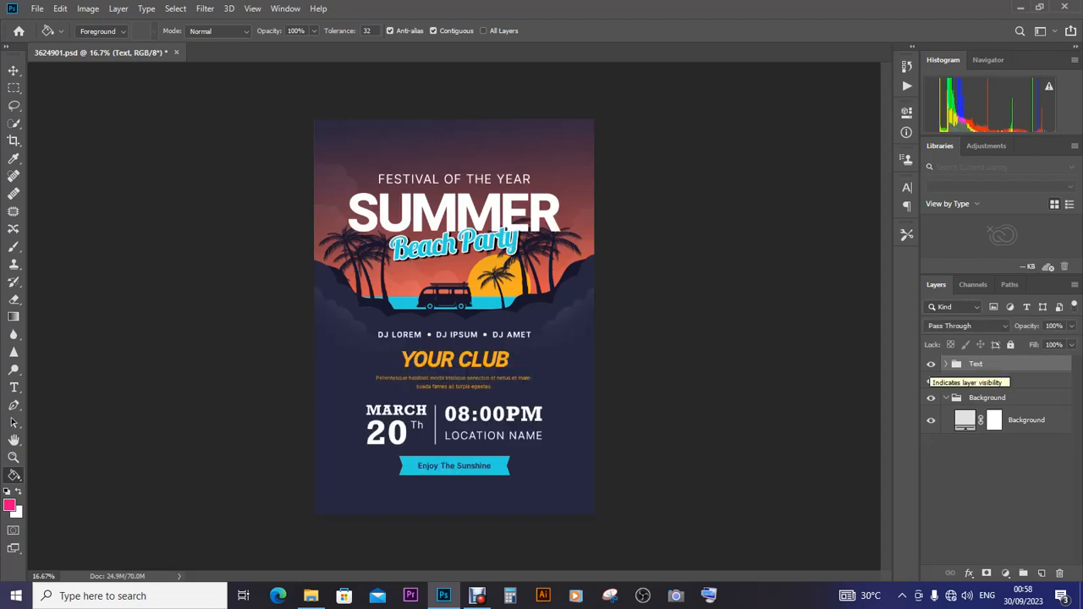
left_click(931, 381)
left_click(931, 381)
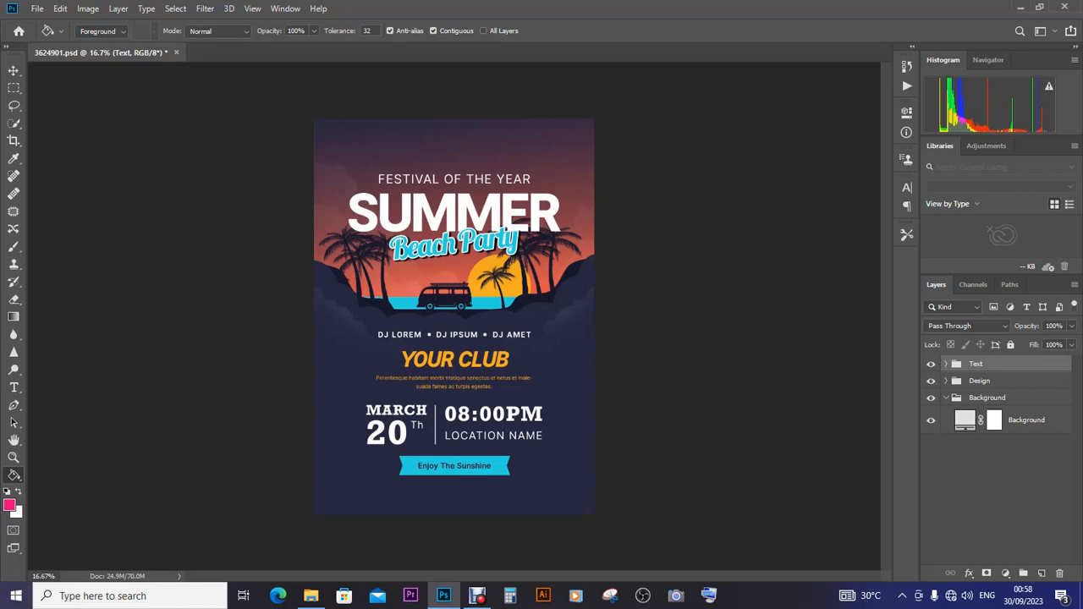
left_click(931, 397)
left_click(931, 398)
left_click(931, 398)
left_click(931, 398)
left_click(931, 398)
left_click(931, 381)
left_click(931, 398)
left_click(931, 398)
left_click(931, 398)
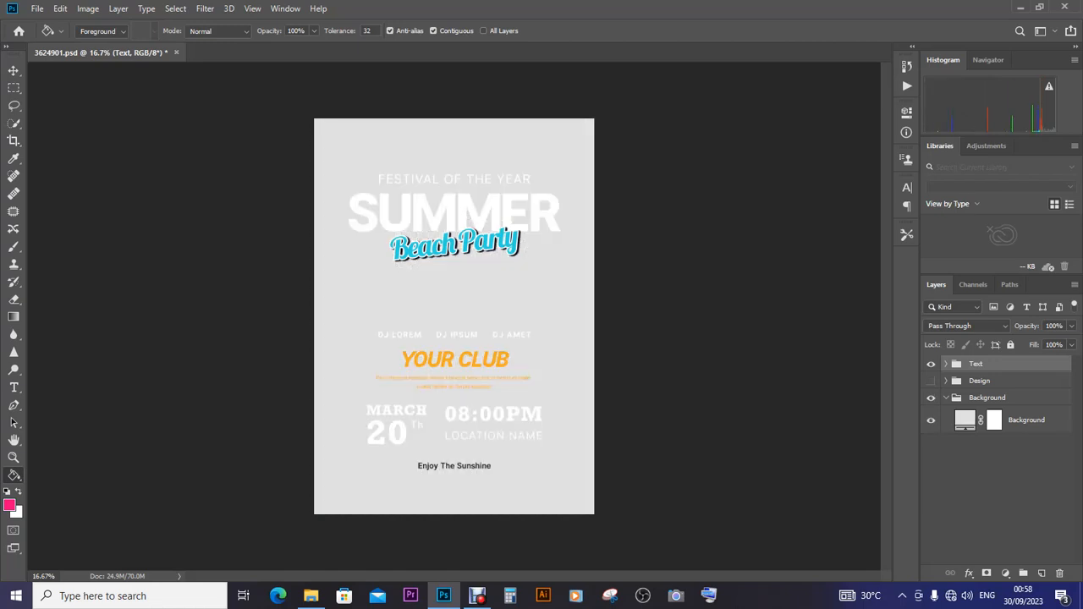
left_click(931, 419)
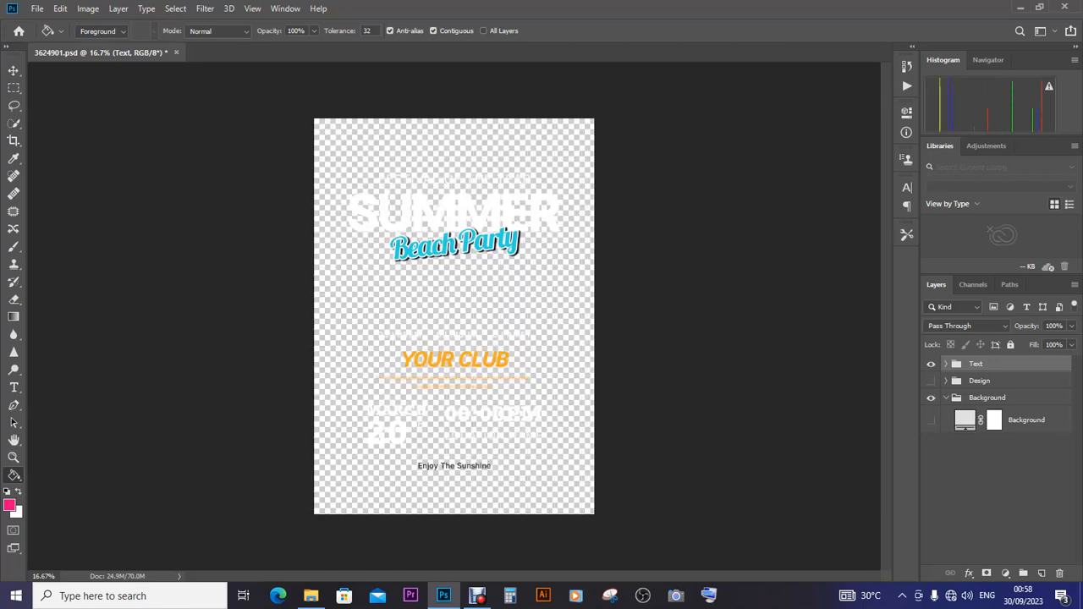
left_click(931, 419)
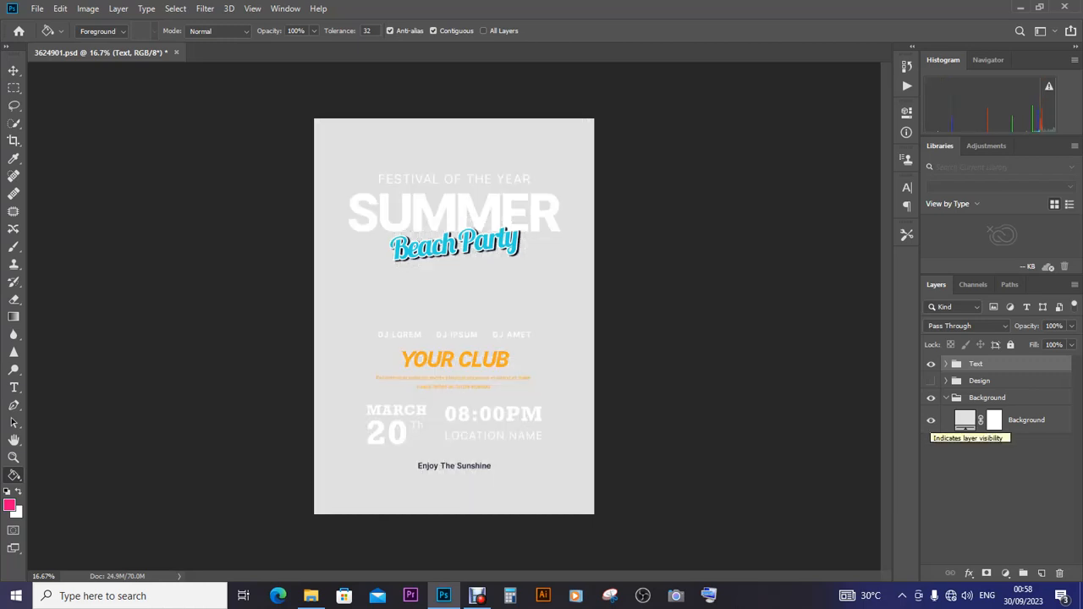
left_click(931, 381)
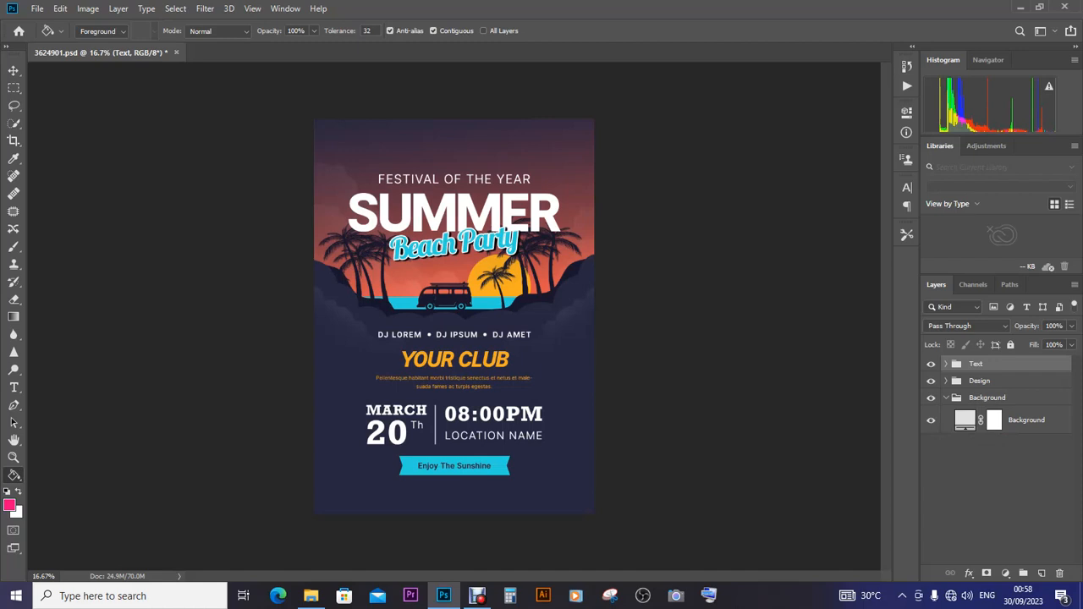
- Expand the Text group and replace the "FESTIVAL OF THE YEAR" line above SUMMER with "ALL ROADS TO"
left_click(946, 364)
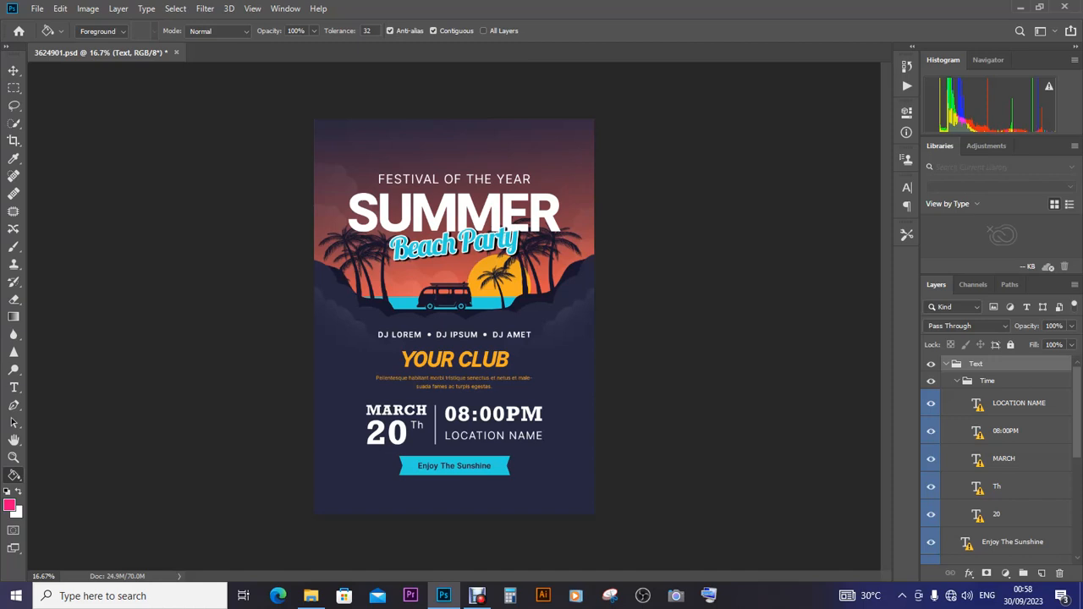
key("t")
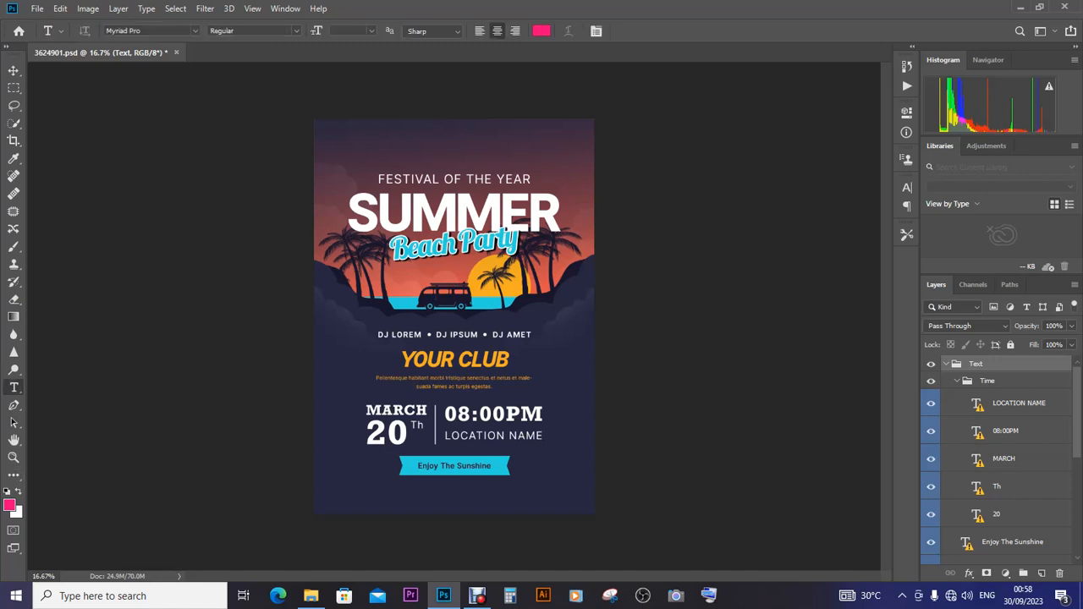
left_click(377, 179)
key("Return")
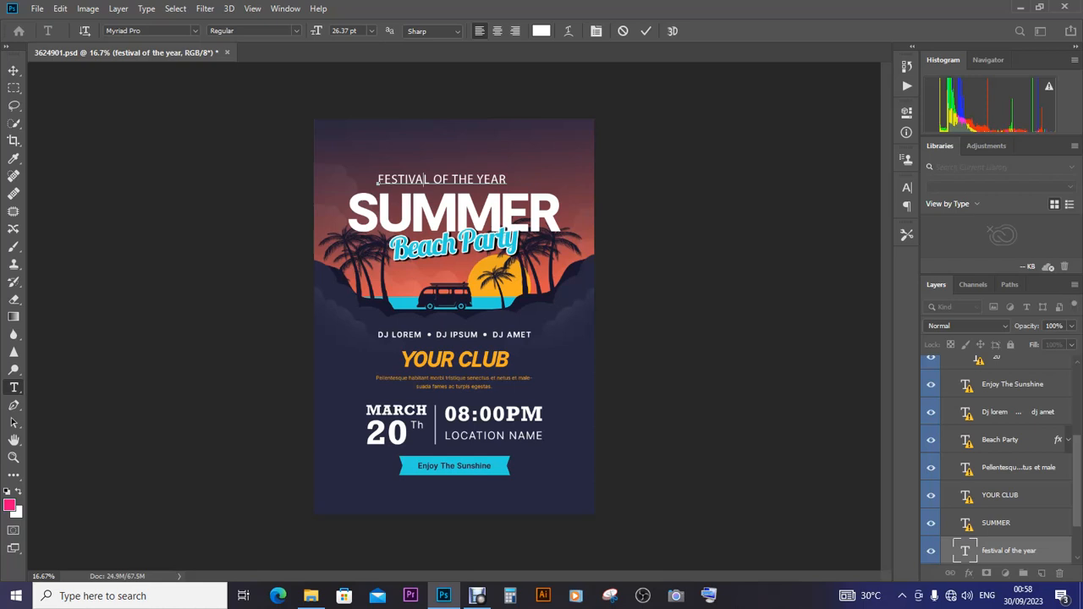
key("ctrl+a")
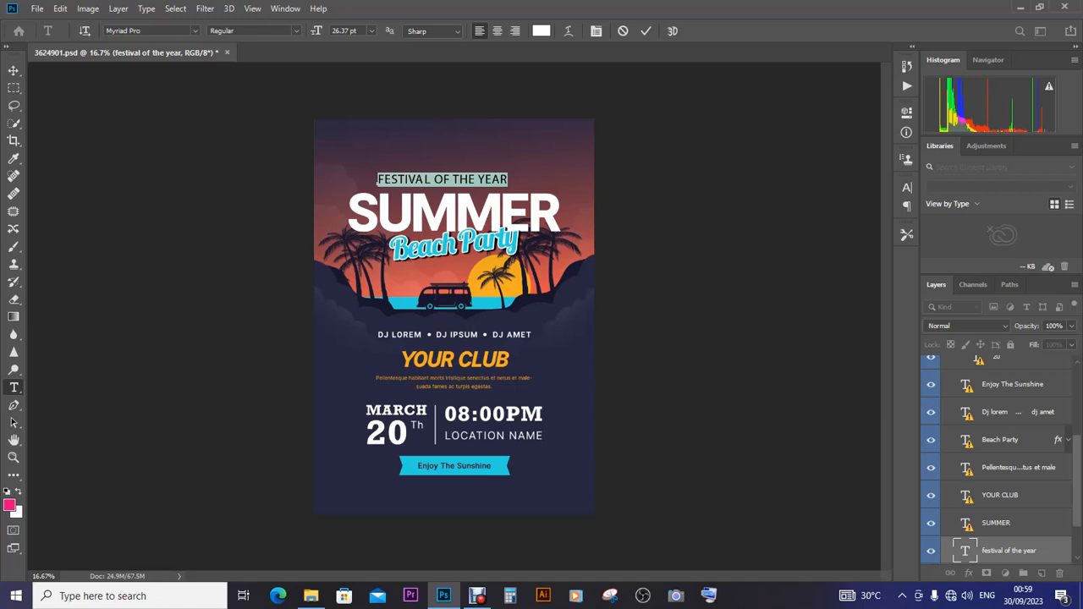
type("A")
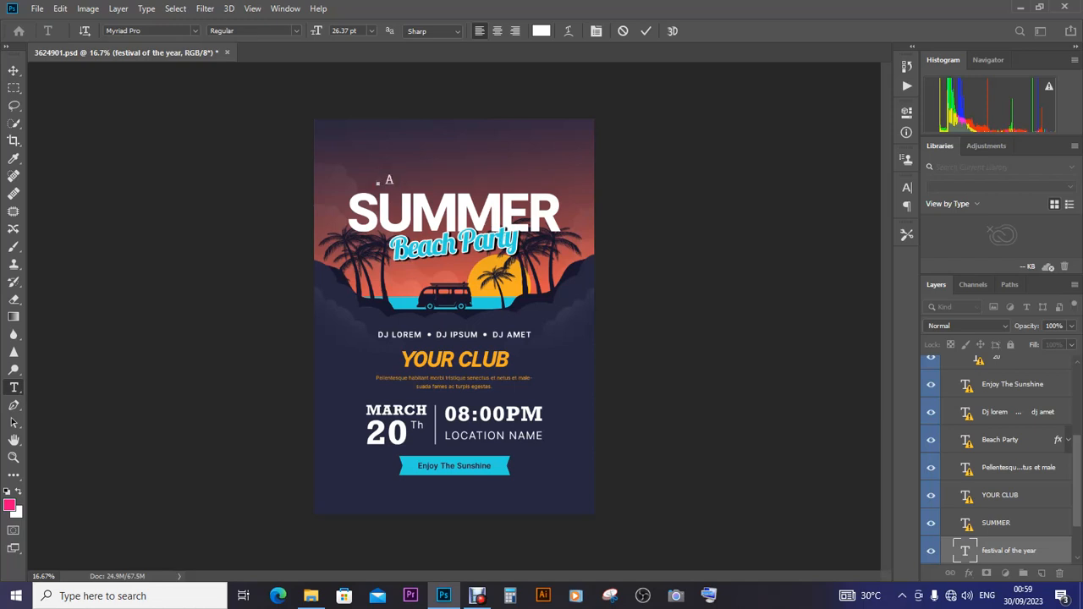
type("LL ROADS TO")
left_click(13, 70)
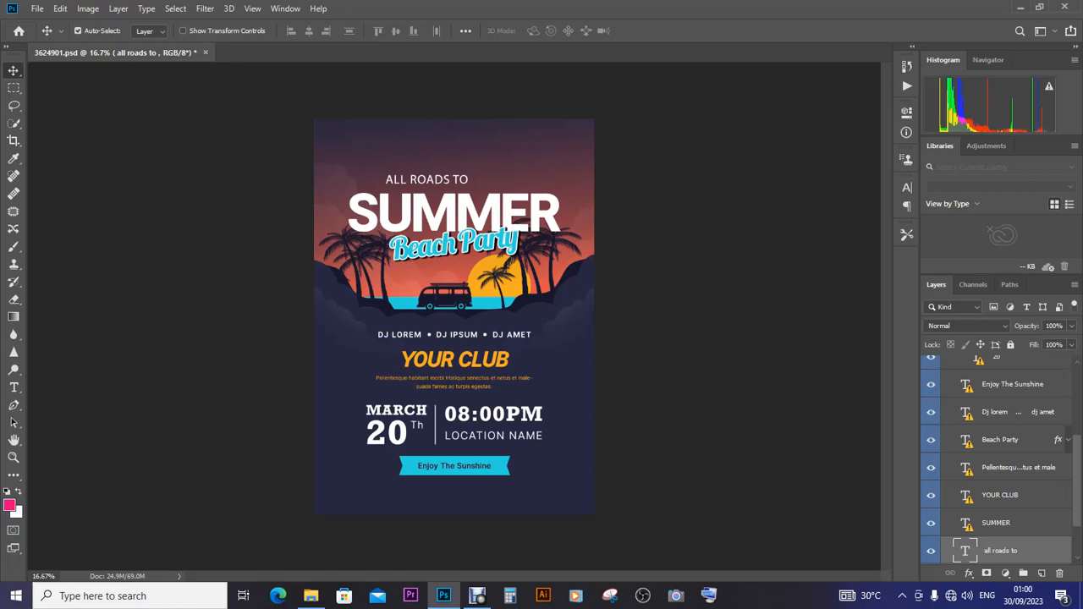
key("t")
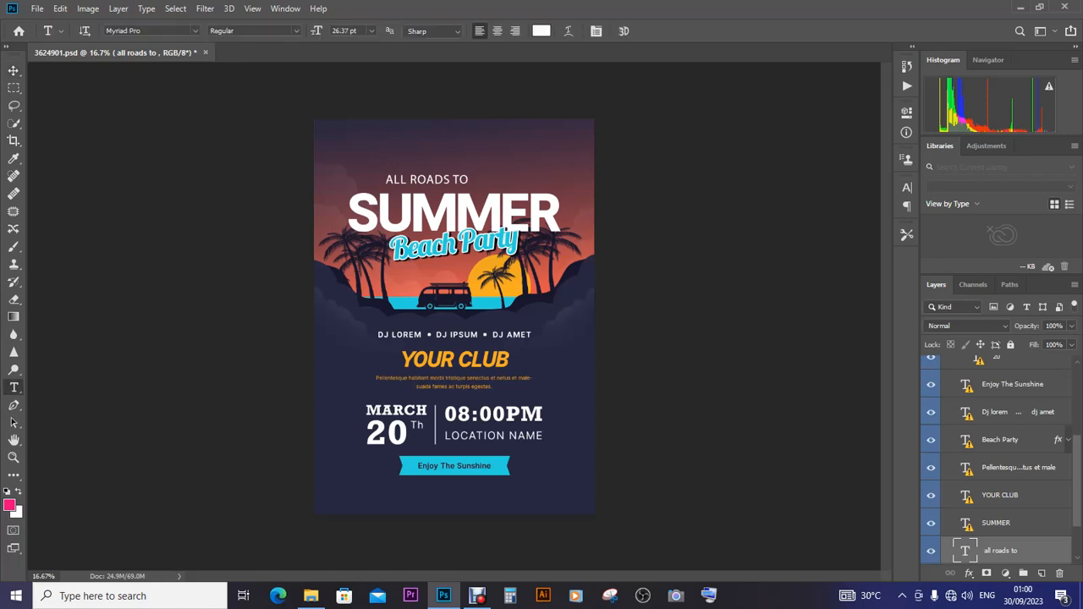
key("v")
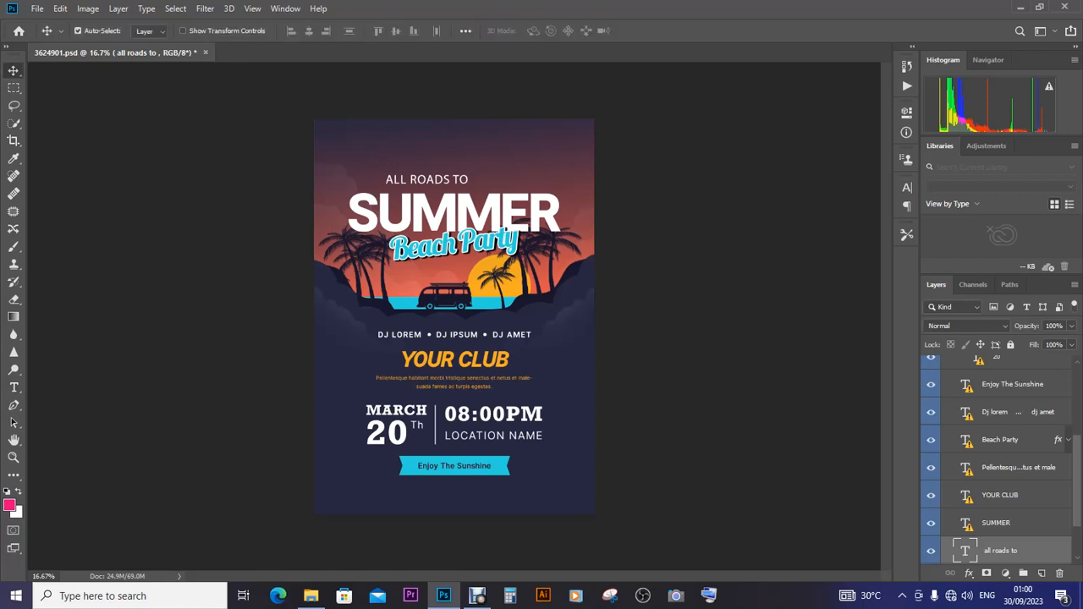
- Switch to File Explorer and open the 3624811 poster preview image from the photo shop folder in Adobe Photoshop CC 2019
left_click(311, 596)
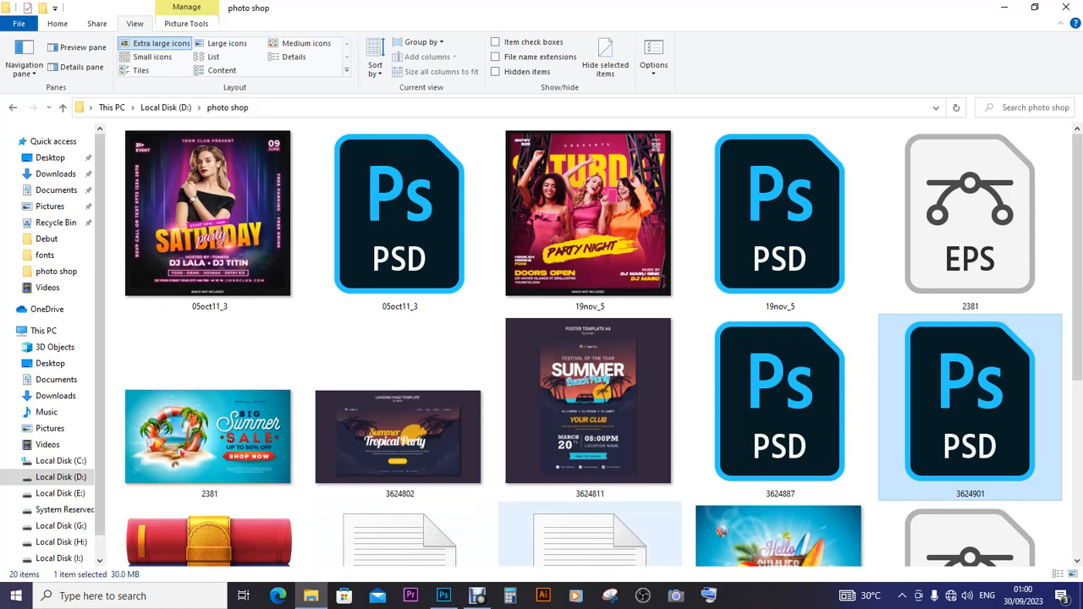
left_click(590, 402)
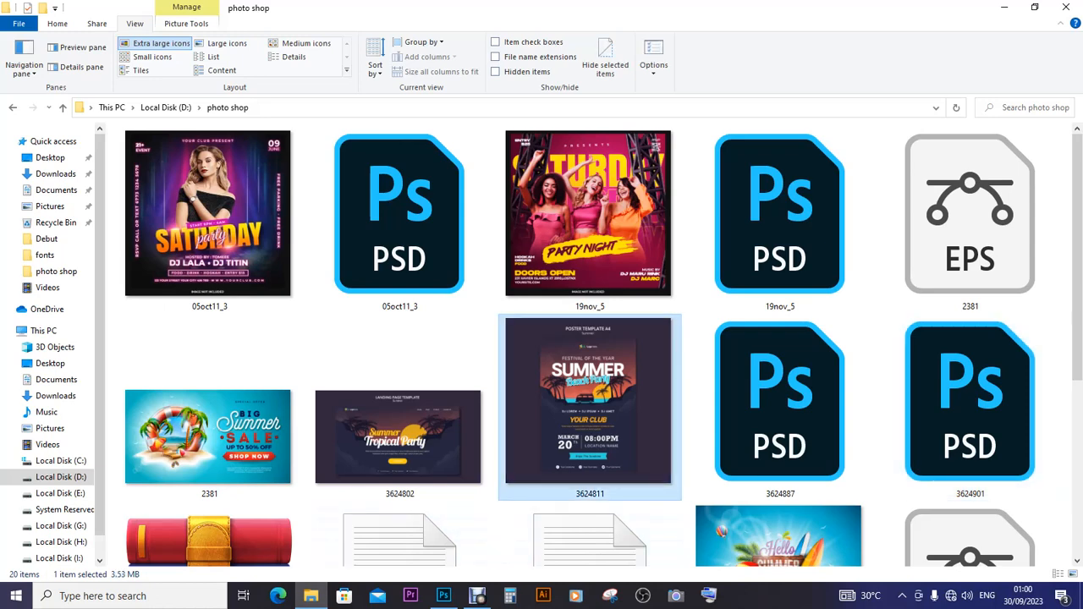
right_click(562, 404)
mouse_move(604, 192)
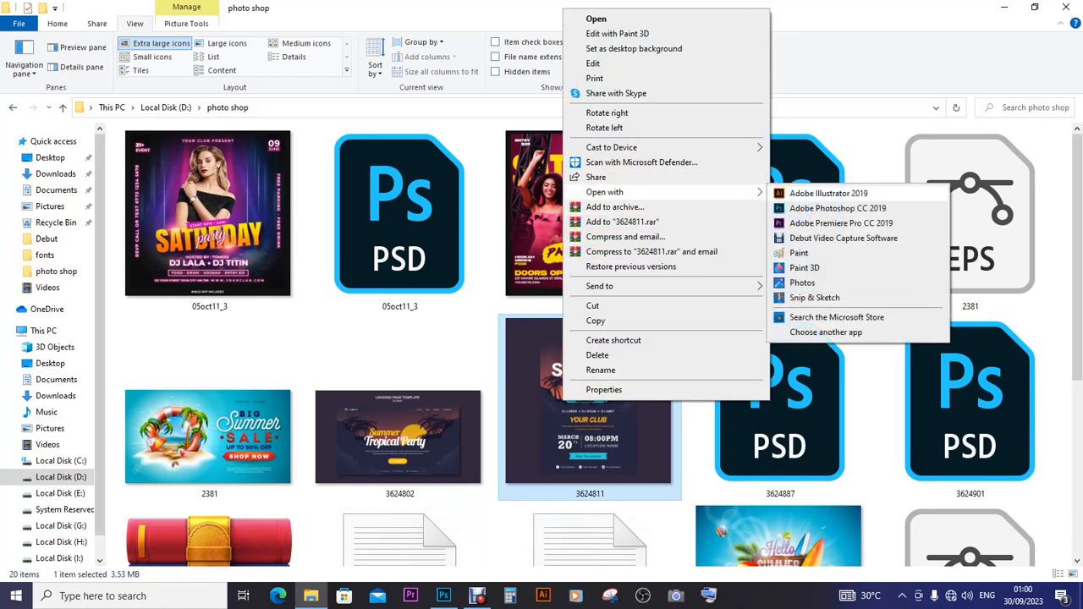
left_click(838, 209)
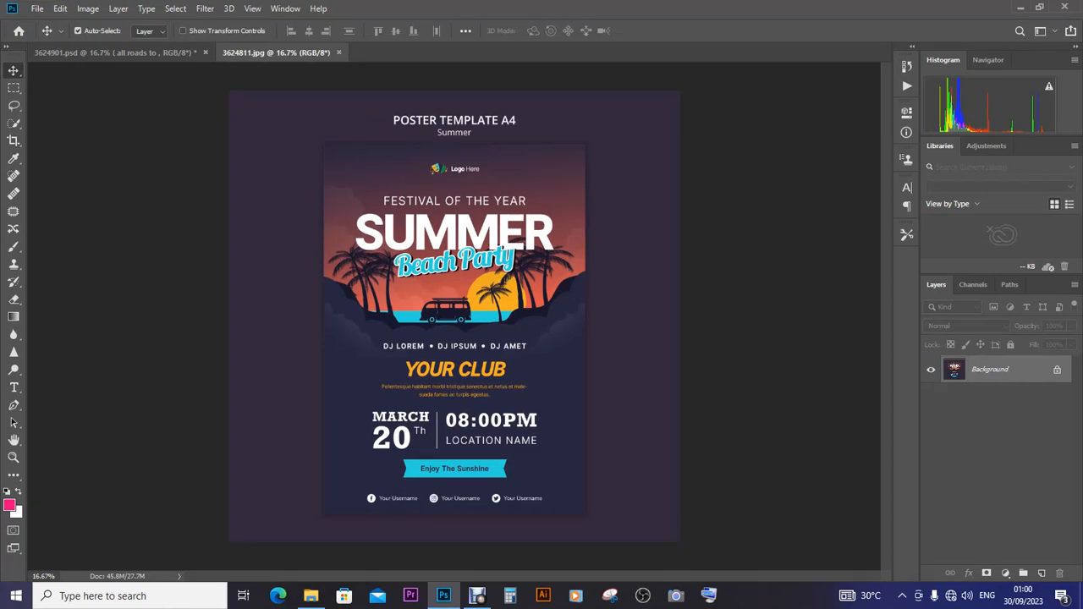
- In the 3624901 poster, make the "ALL ROADS TO" line bold and reword it as "ALL ROADS LEAD TO"
key("ctrl+Tab")
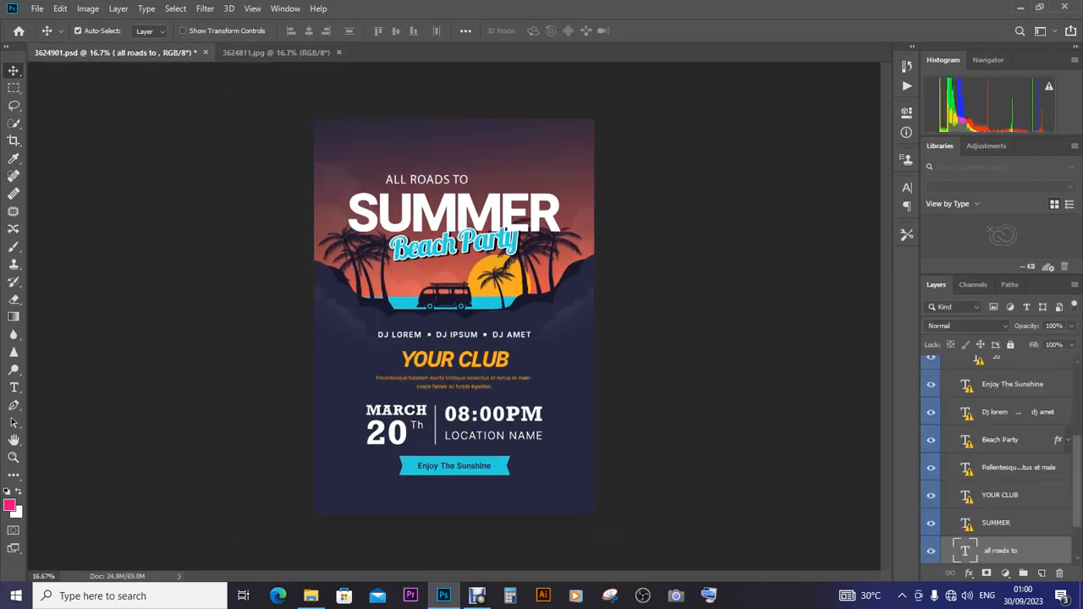
key("t")
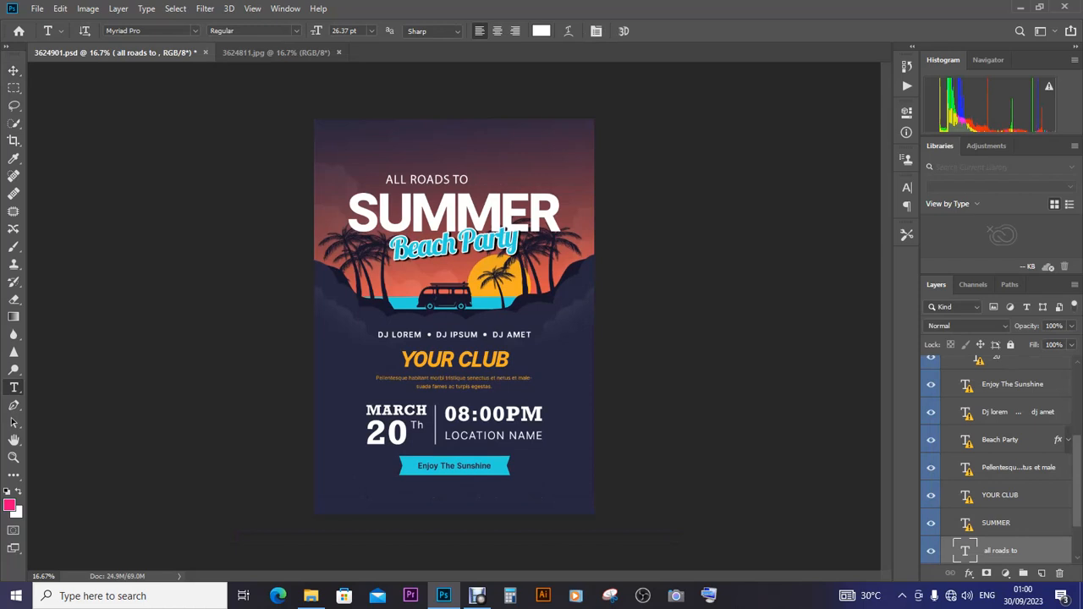
left_click_drag(385, 180, 471, 180)
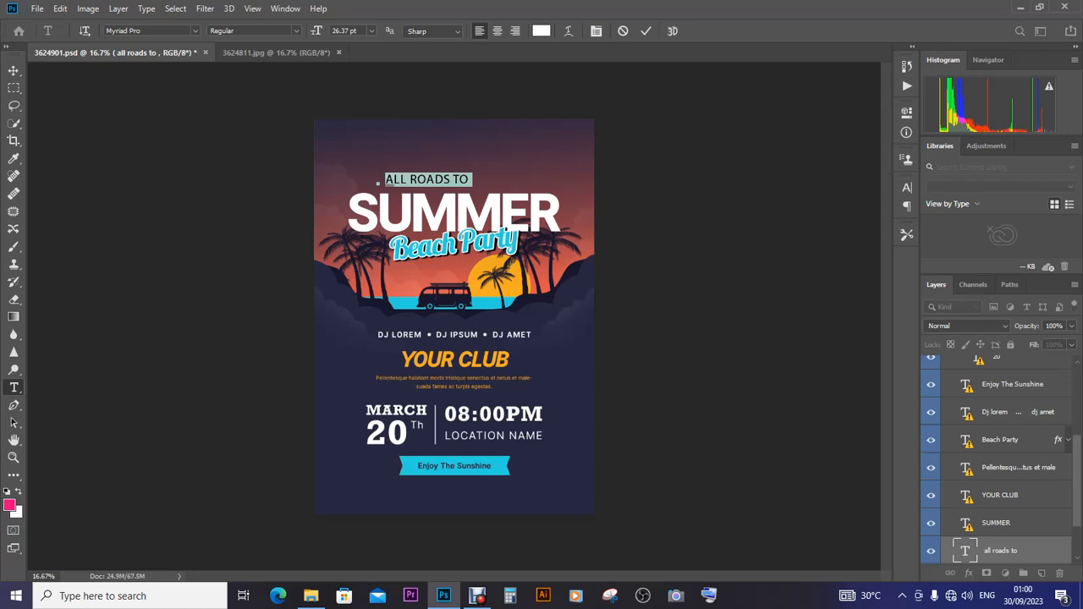
left_click(254, 30)
left_click(254, 65)
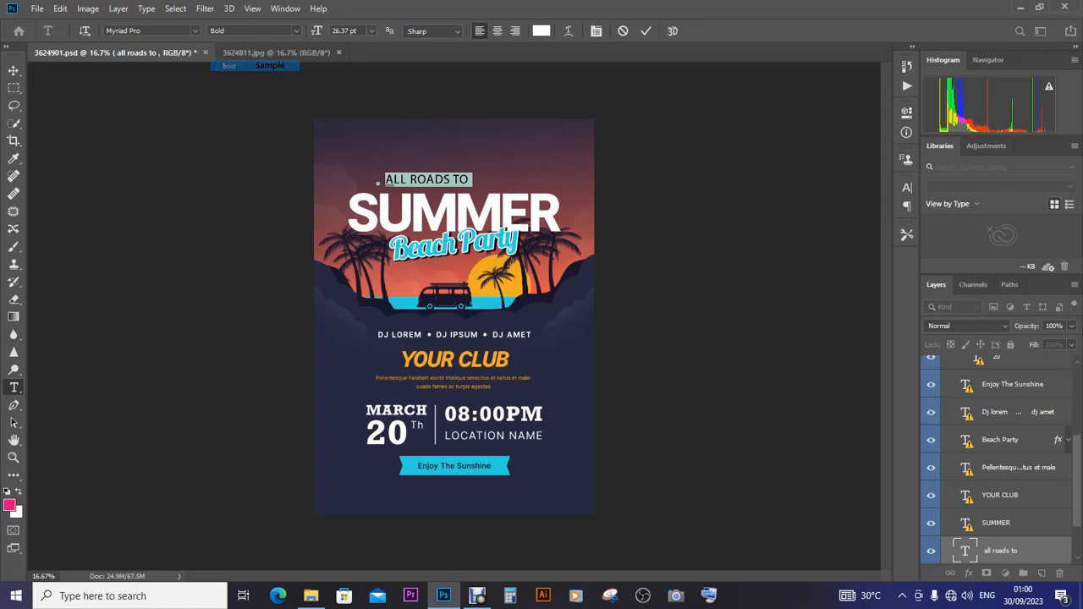
left_click(430, 179)
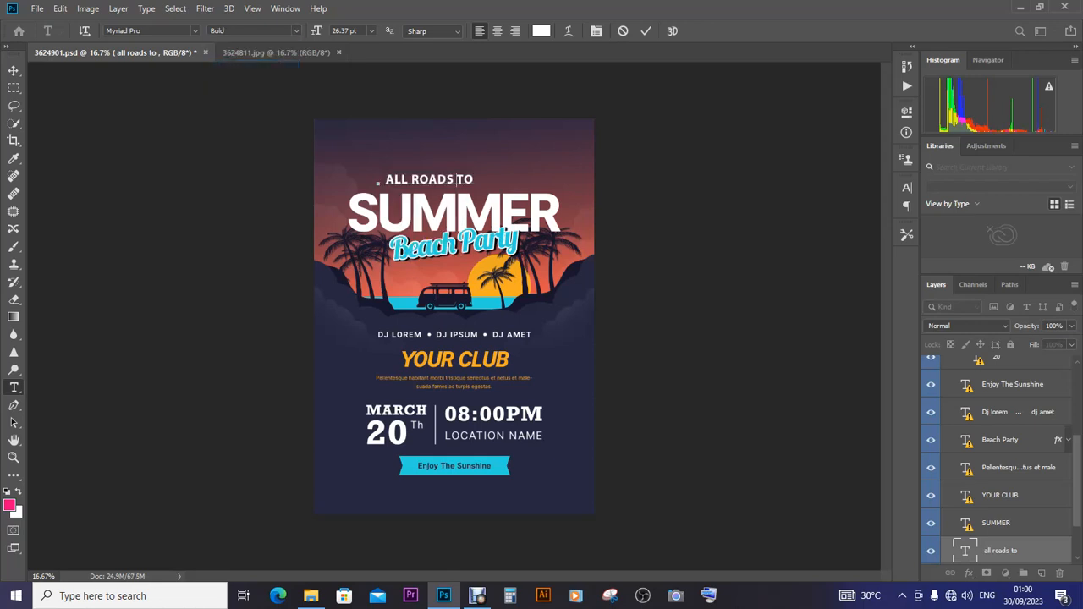
type("LEAD")
left_click(14, 71)
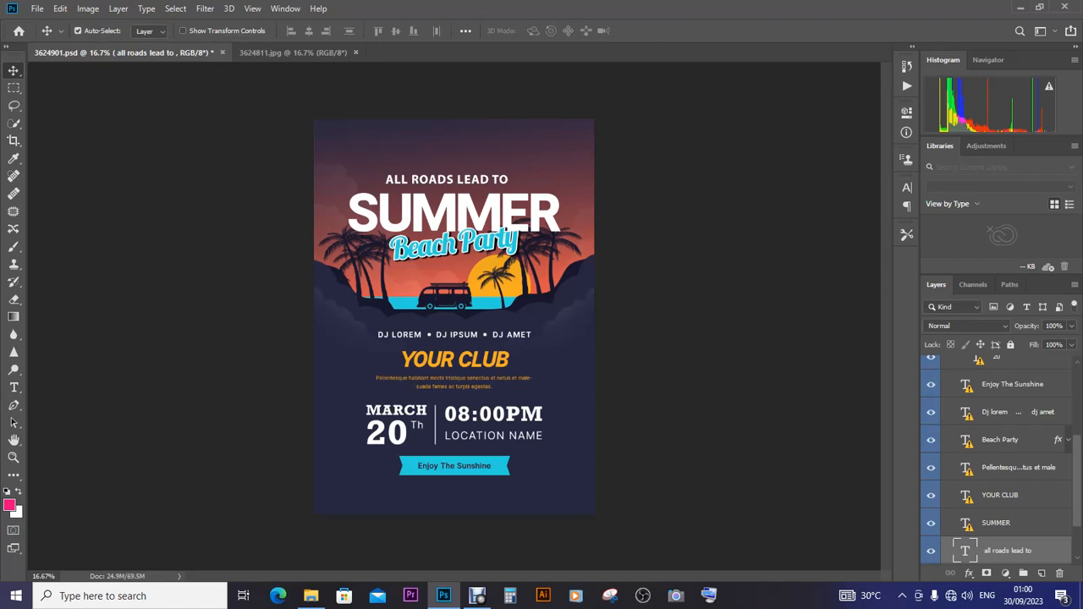
- Open the "Beach Party" text for editing and accept font substitution for its missing Lobster1.4 font
scroll(999, 457, "down", 2)
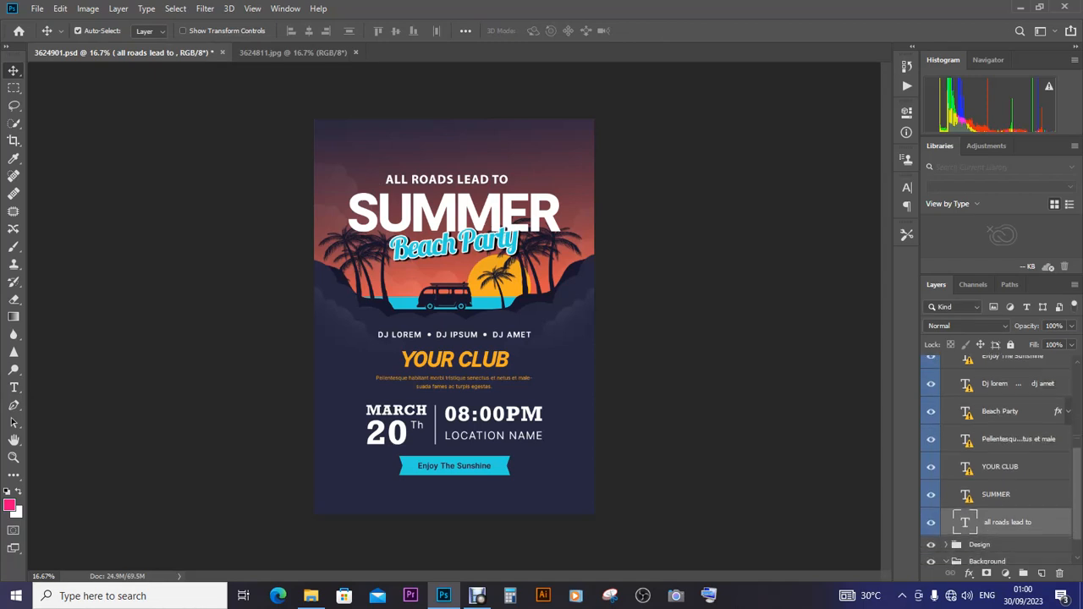
scroll(999, 457, "up", 3)
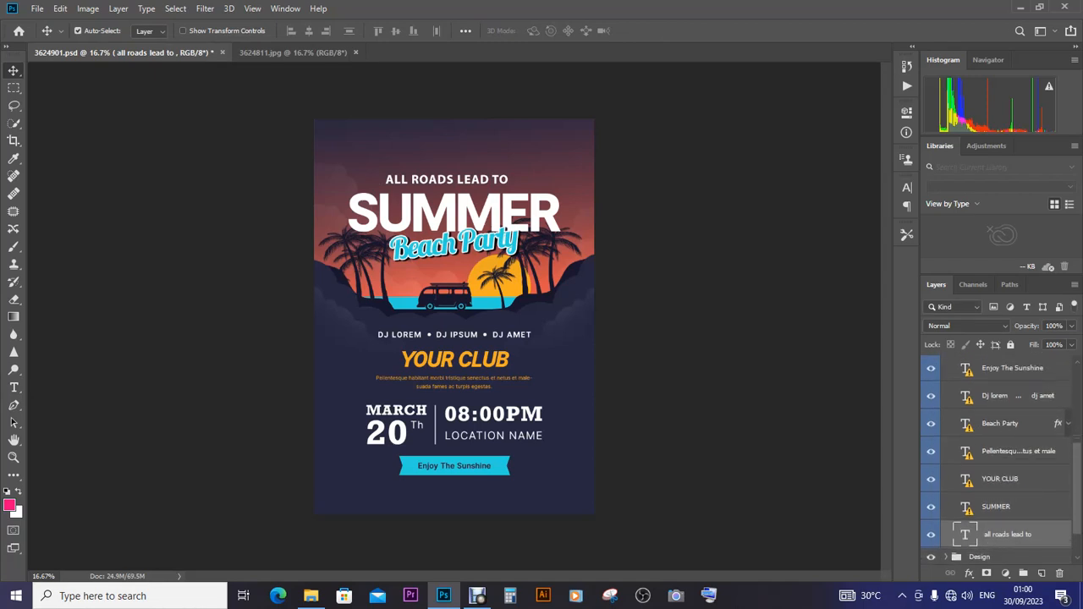
scroll(998, 457, "up", 1)
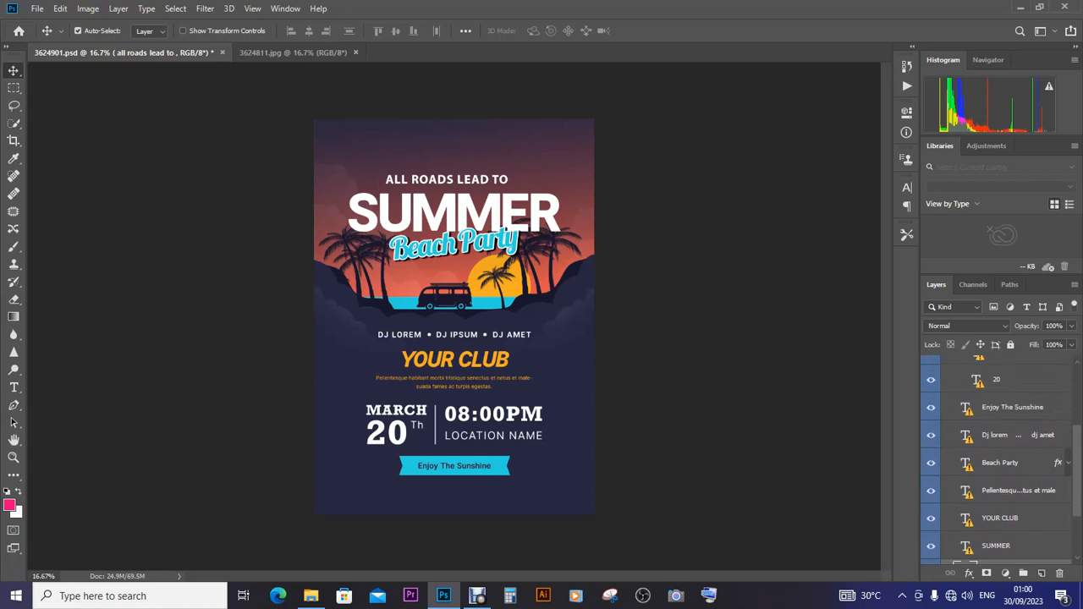
left_click(1000, 463)
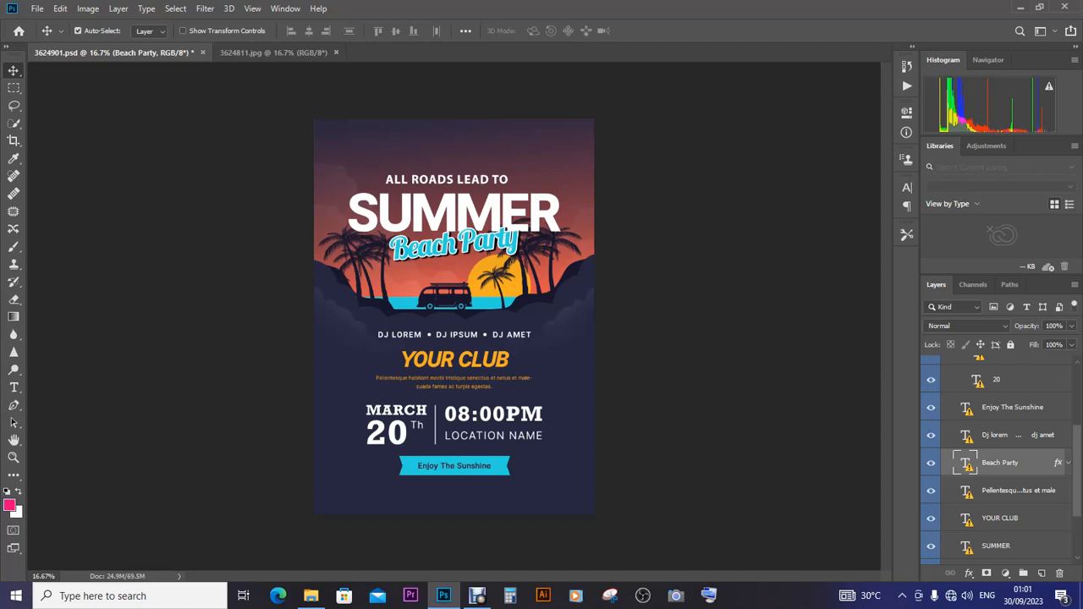
left_click(996, 546)
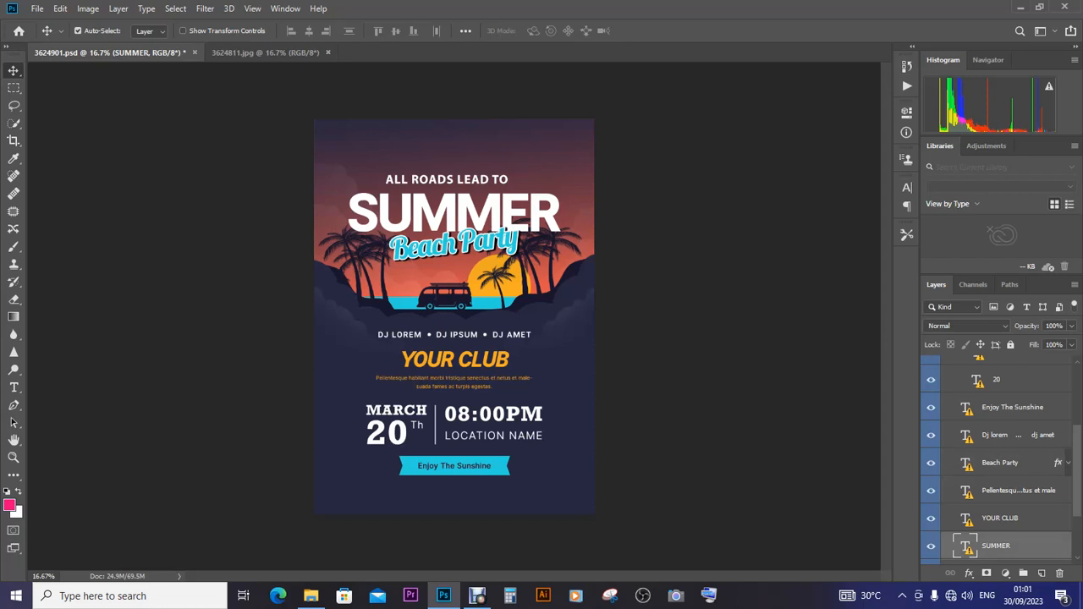
key("t")
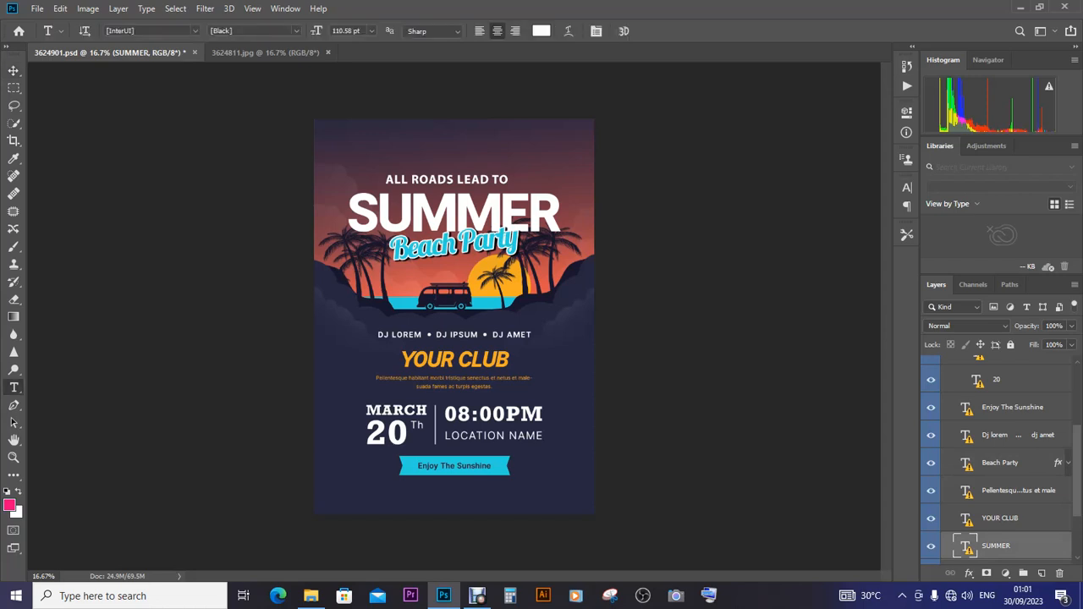
left_click_drag(404, 249, 511, 243)
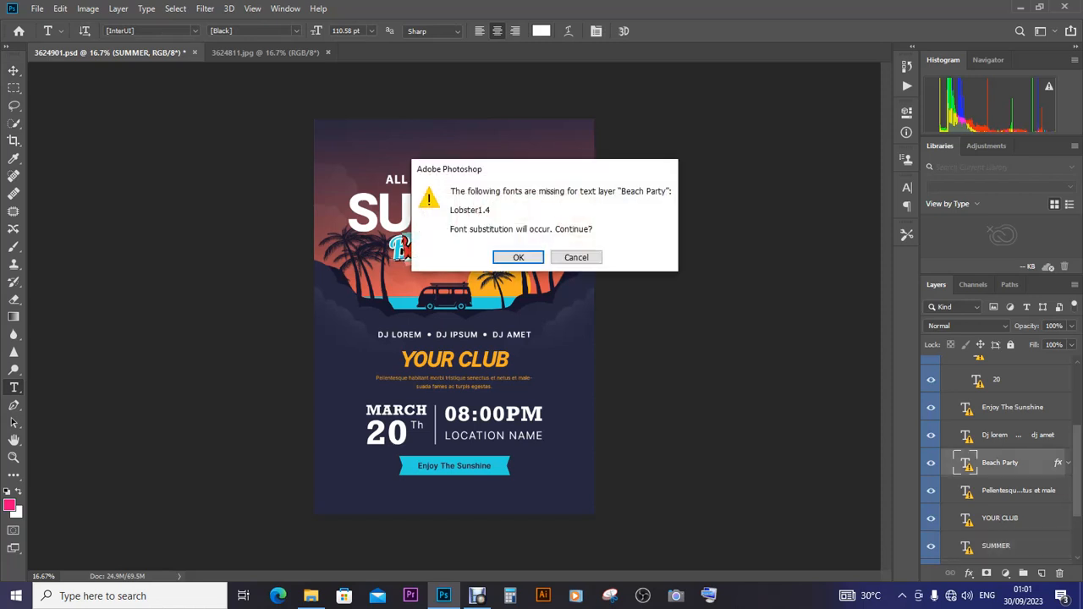
left_click(514, 254)
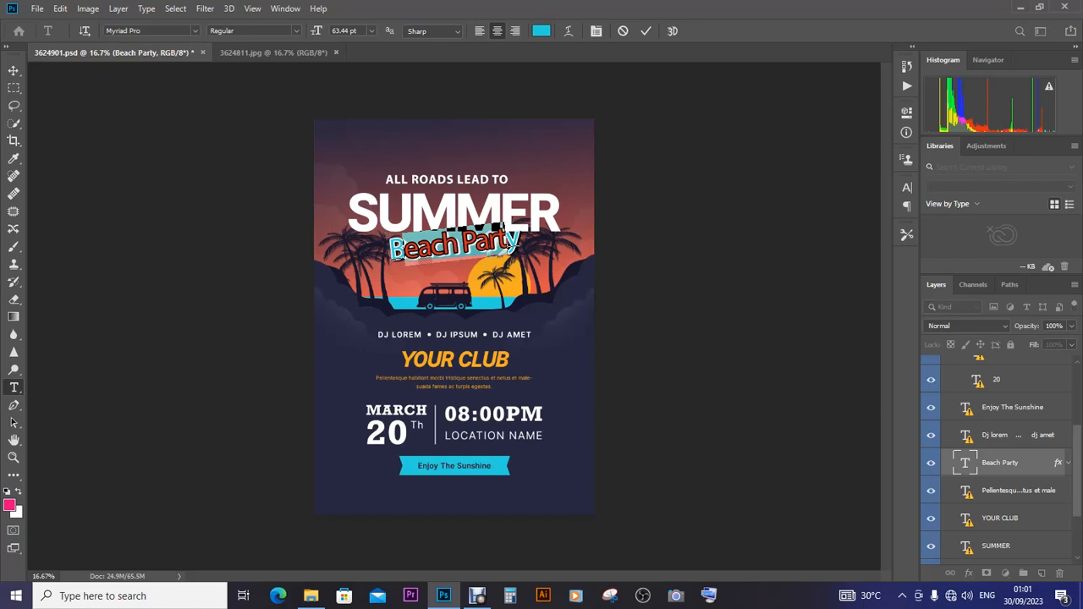
- Open the SUMMER title for editing, accept substitution of its missing InterUI Black font, and select the whole word
left_click(454, 212)
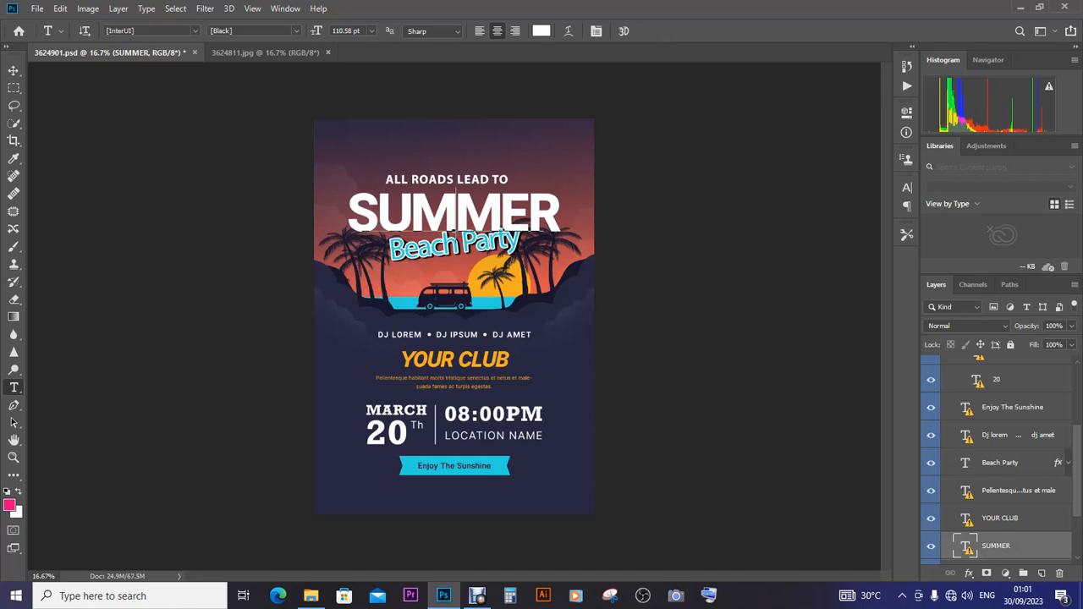
left_click_drag(456, 213, 496, 213)
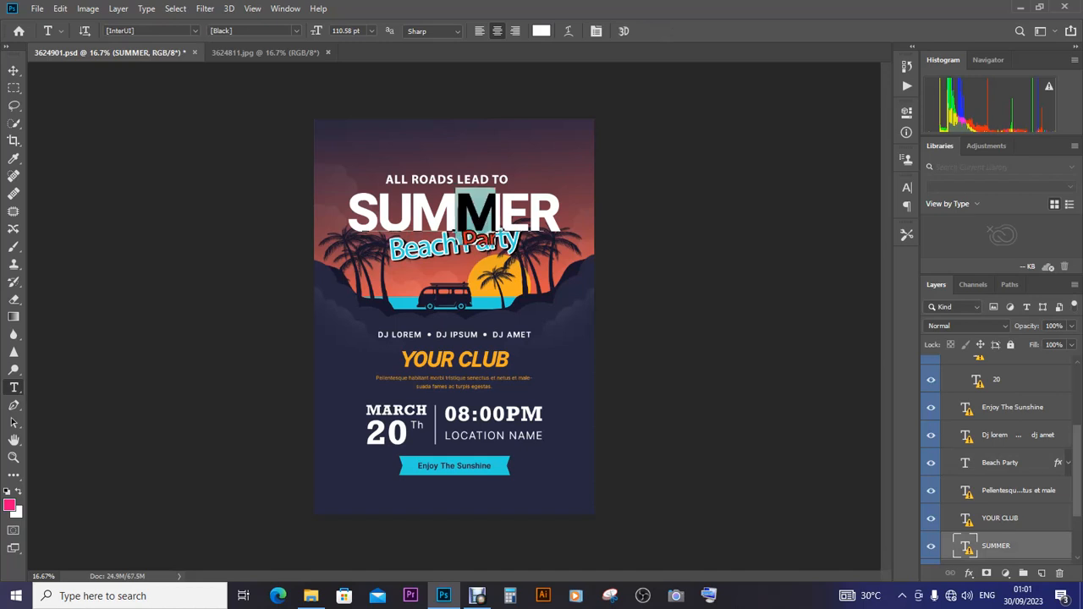
key("BackSpace")
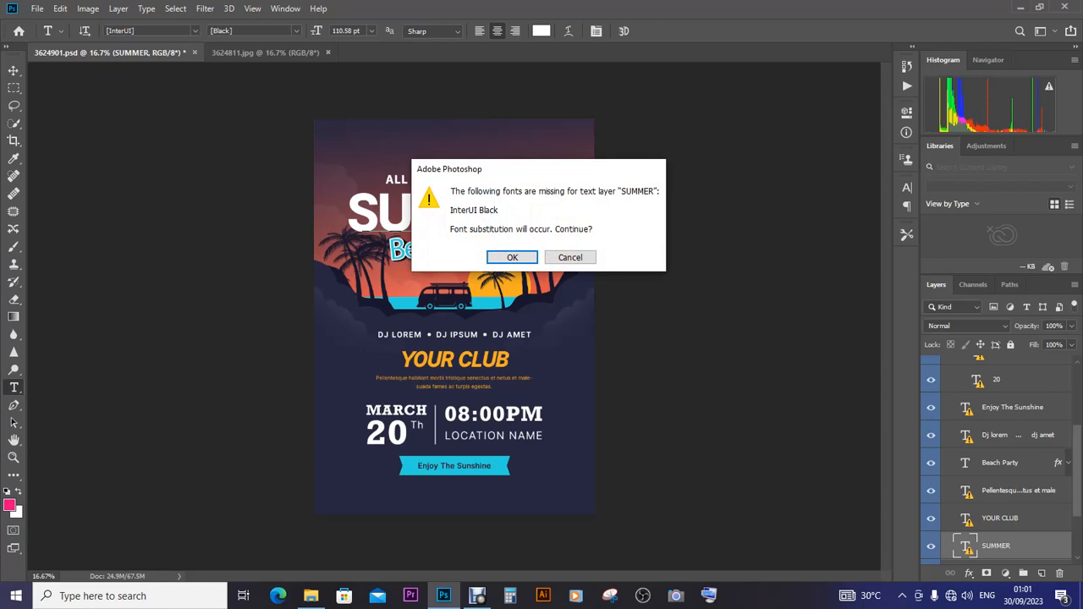
key("Return")
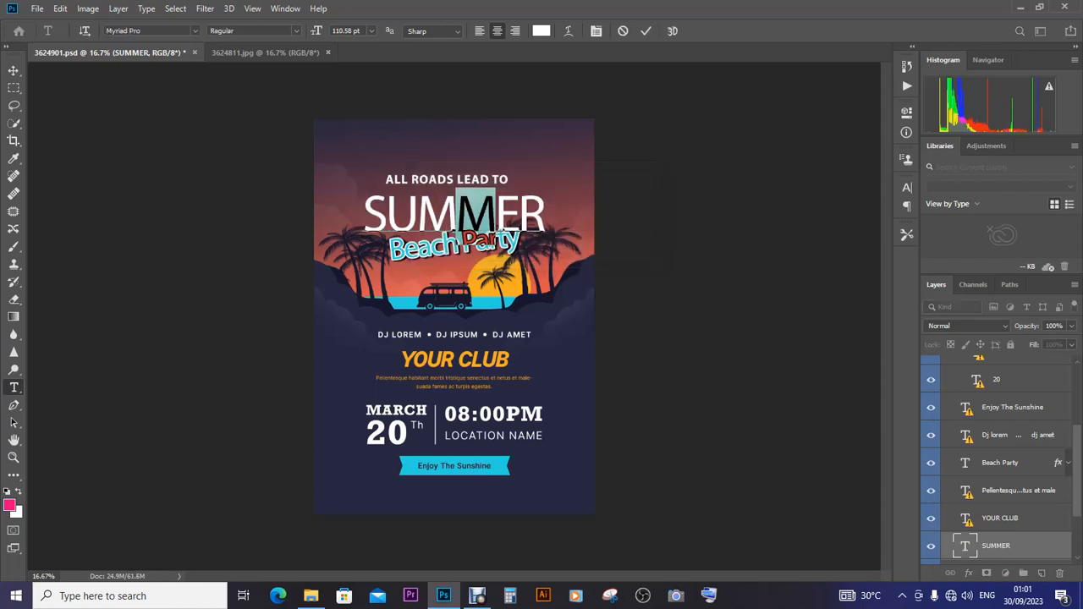
key("Right")
key("Right")
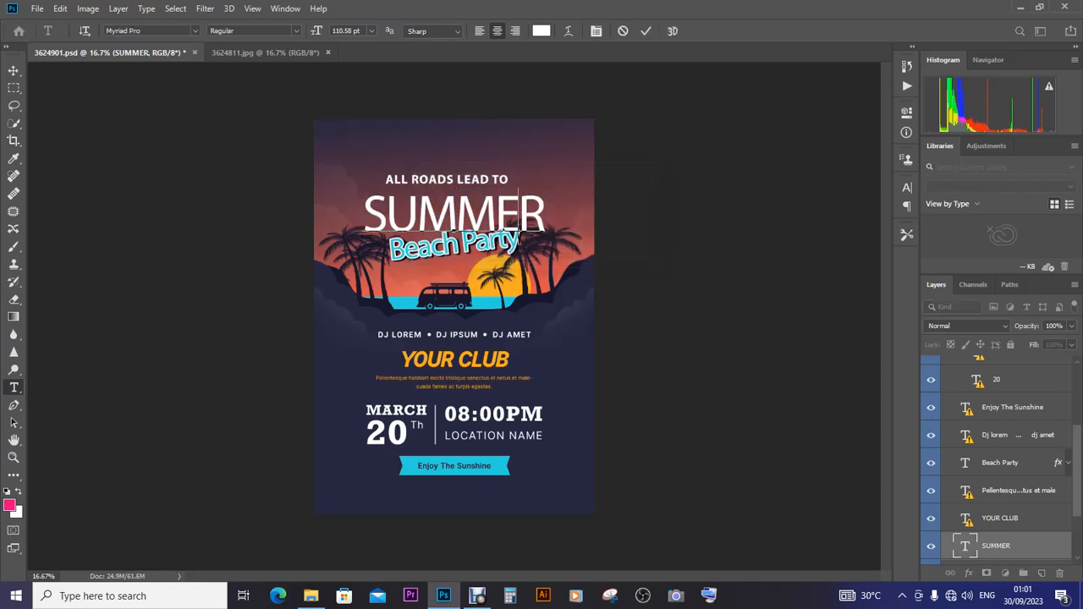
key("shift+Left")
key("Left")
key("shift+Left")
key("ctrl+a")
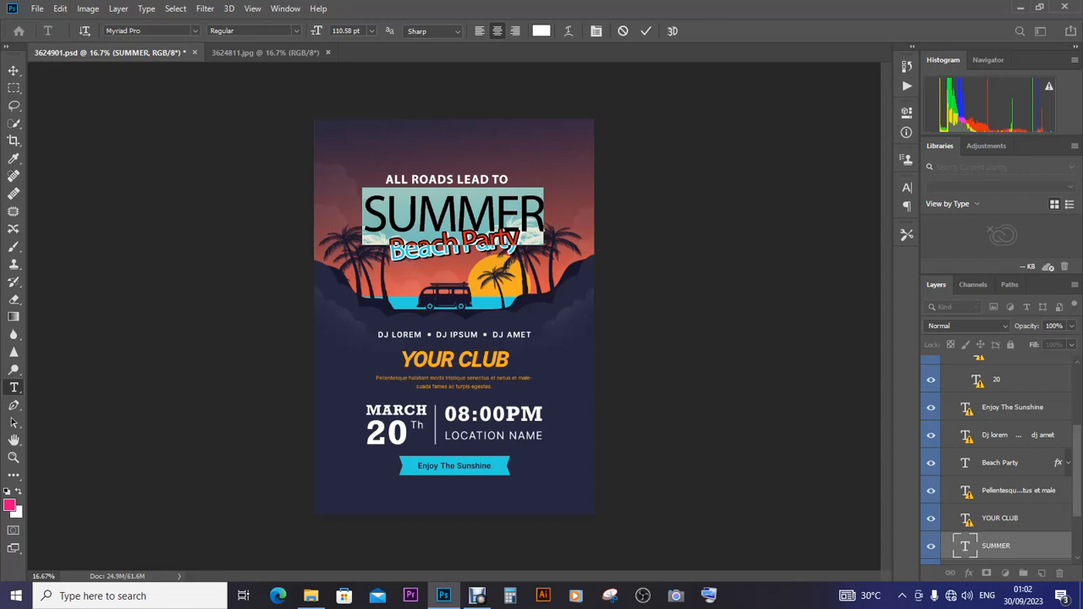
- Insert "END OF YEAR" at the start of the "ALL ROADS LEAD TO" line
scroll(999, 457, "down", 2)
left_click(965, 513)
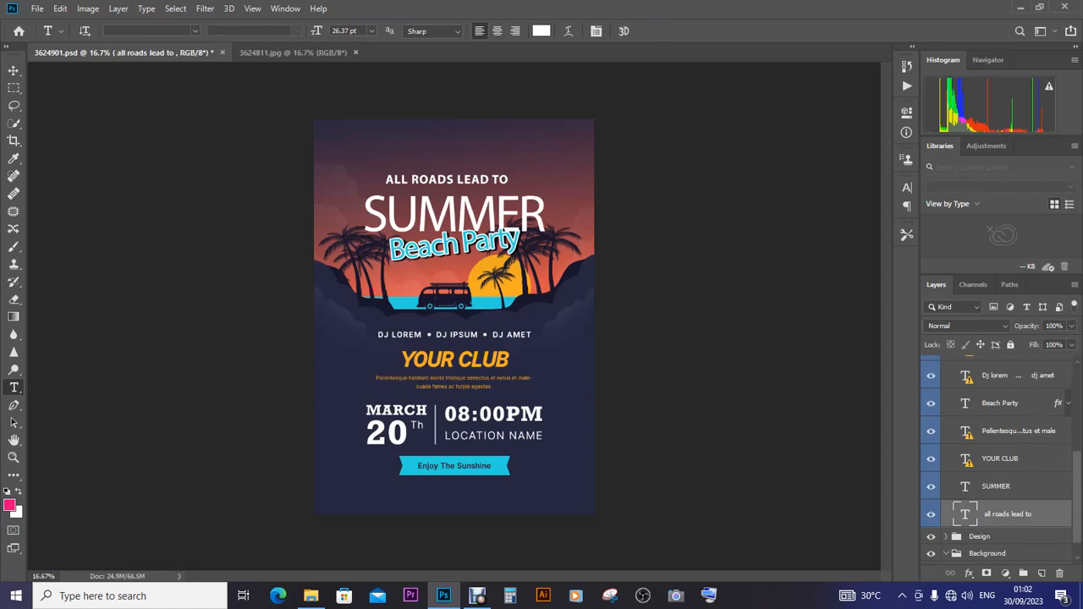
left_click(457, 180)
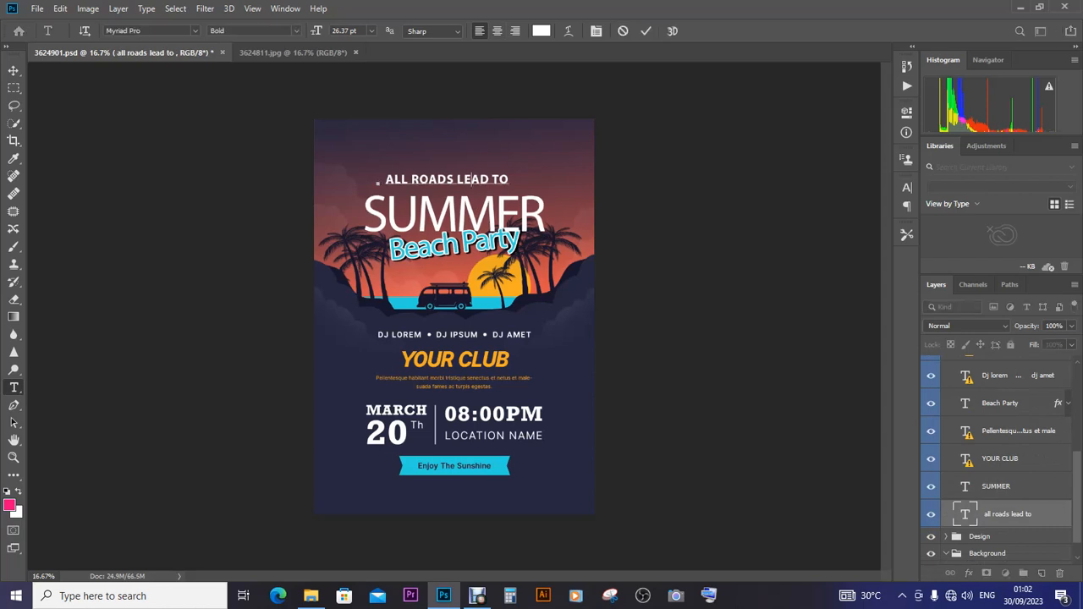
left_click_drag(457, 179, 512, 180)
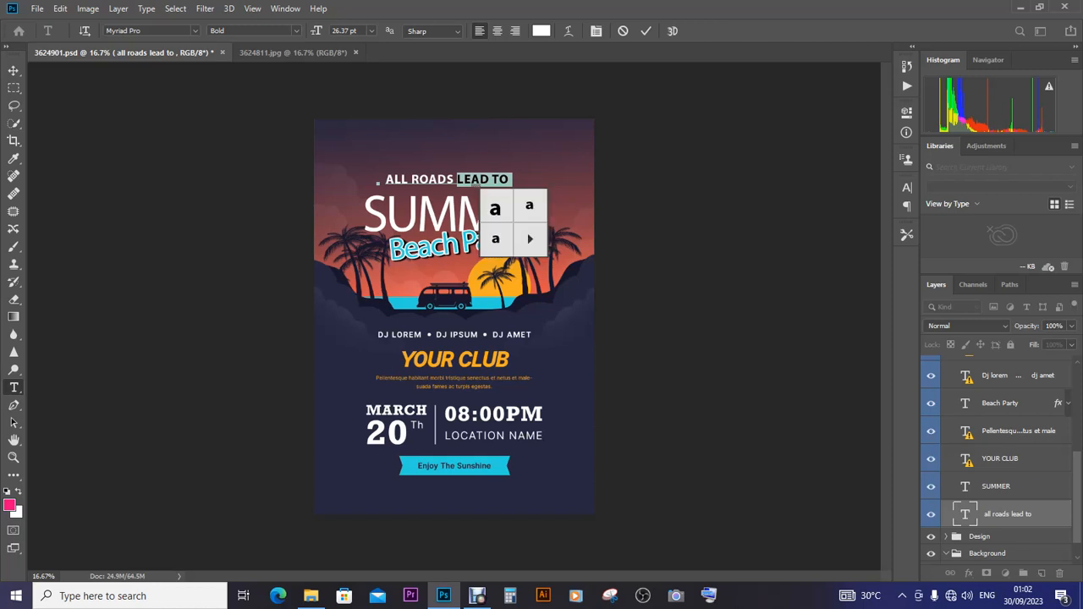
left_click(475, 181)
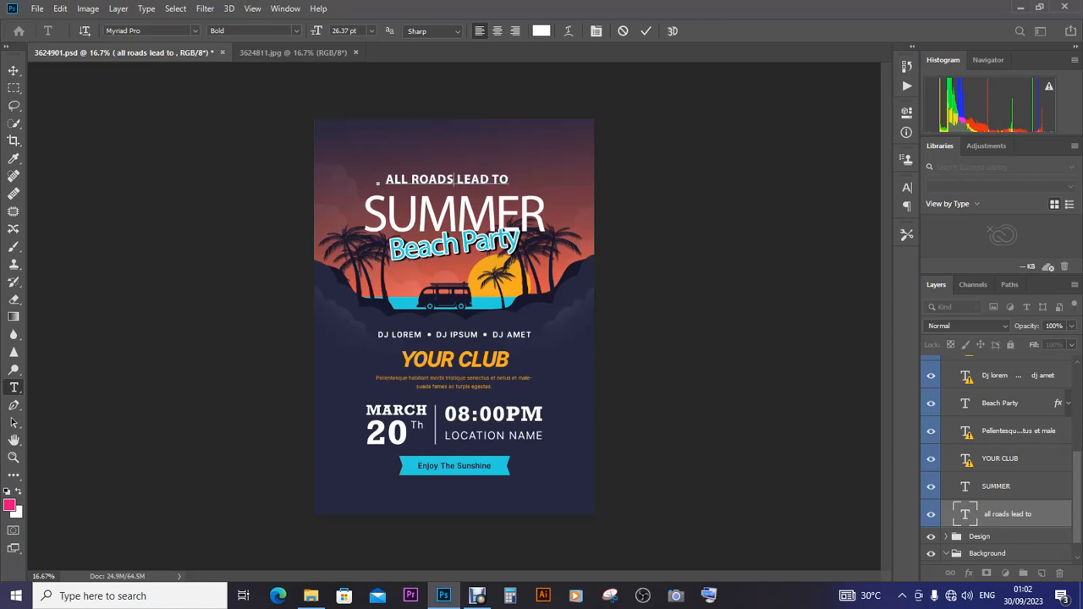
key("Left")
type("END ")
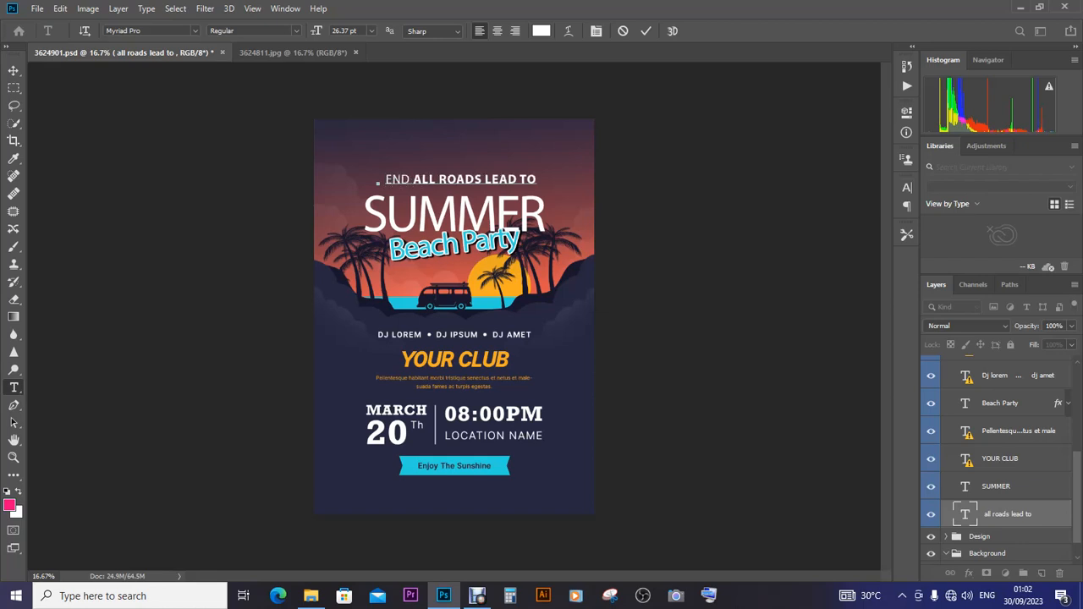
type("OF ")
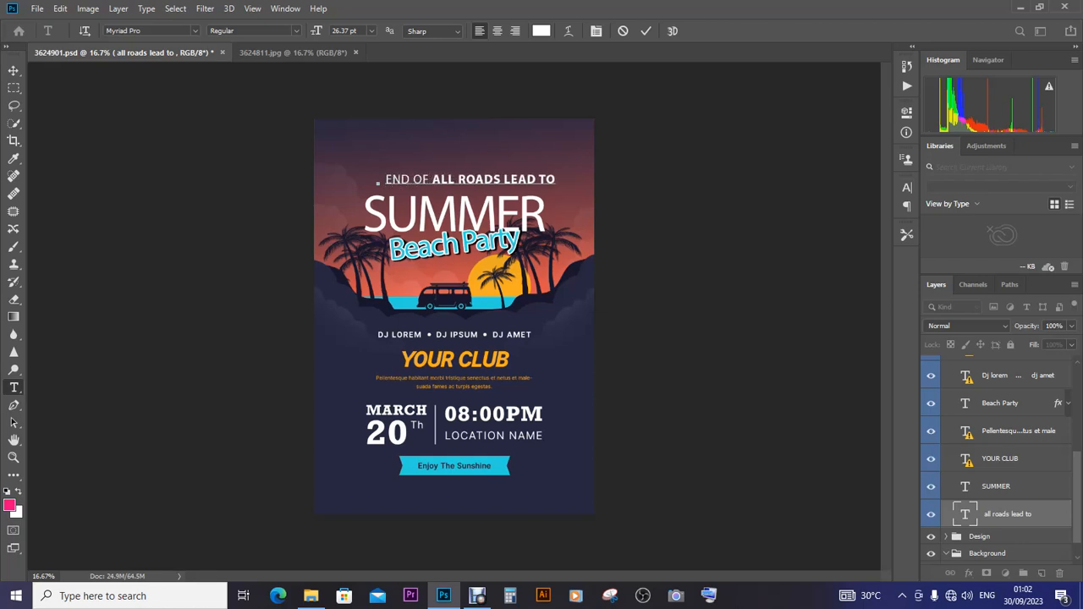
type("YEAR")
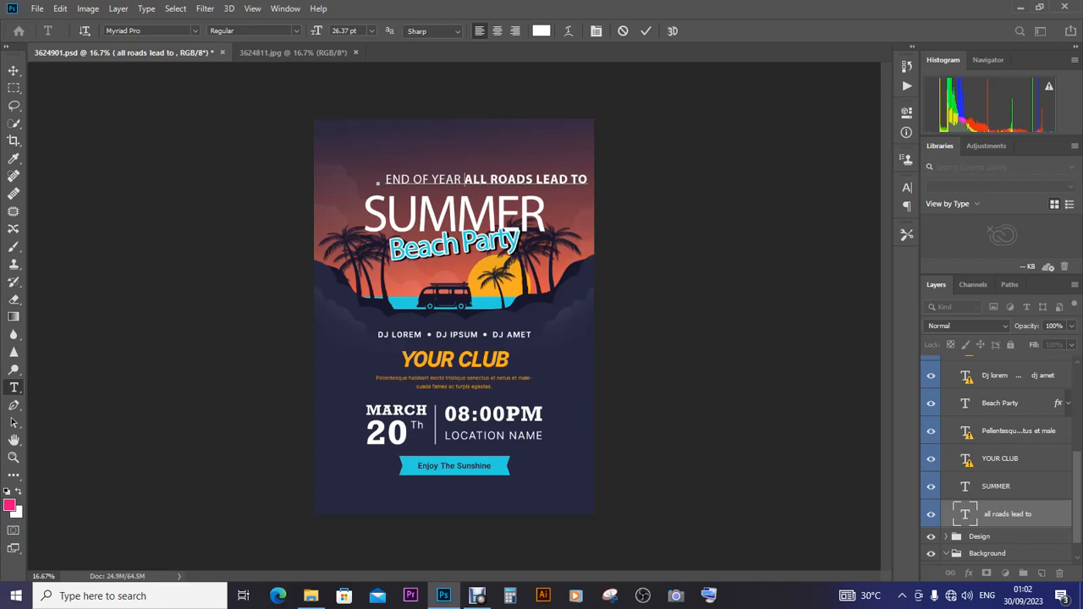
- Delete the word "LEAD" from the line above SUMMER
left_click(536, 180)
key("shift+Right")
key("shift+Right")
key("shift+Right")
key("shift+Right")
key("BackSpace")
- Try a line break before "ROADS" in the line above SUMMER, and remove the break again
key("shift+Left")
key("shift+Left")
key("shift+Left")
key("shift+Left")
key("shift+Left")
key("shift+Left")
key("shift+Left")
key("shift+Left")
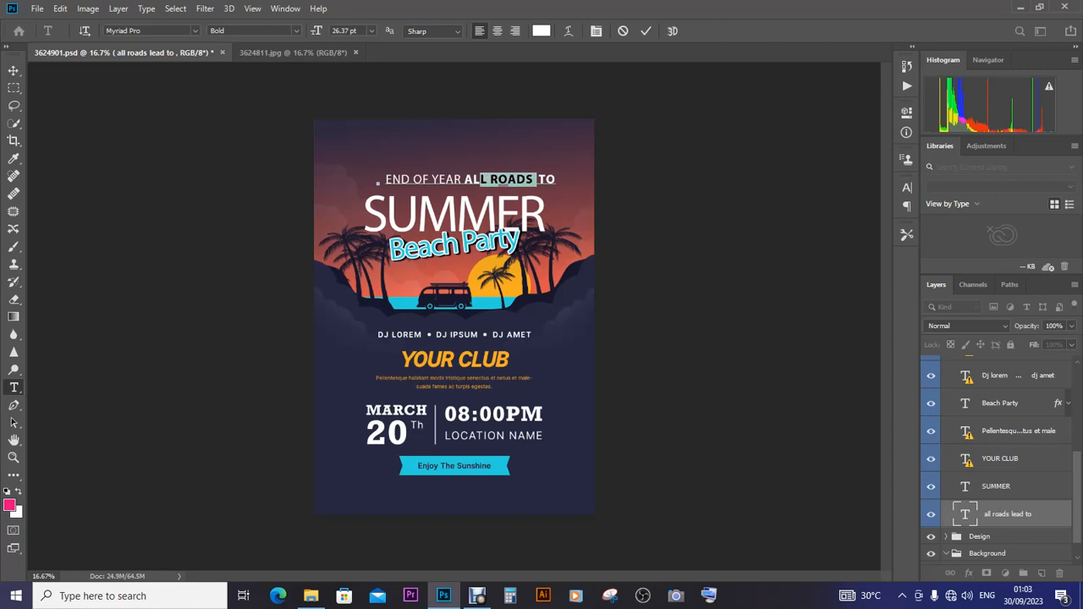
key("shift+Right")
left_click(503, 181)
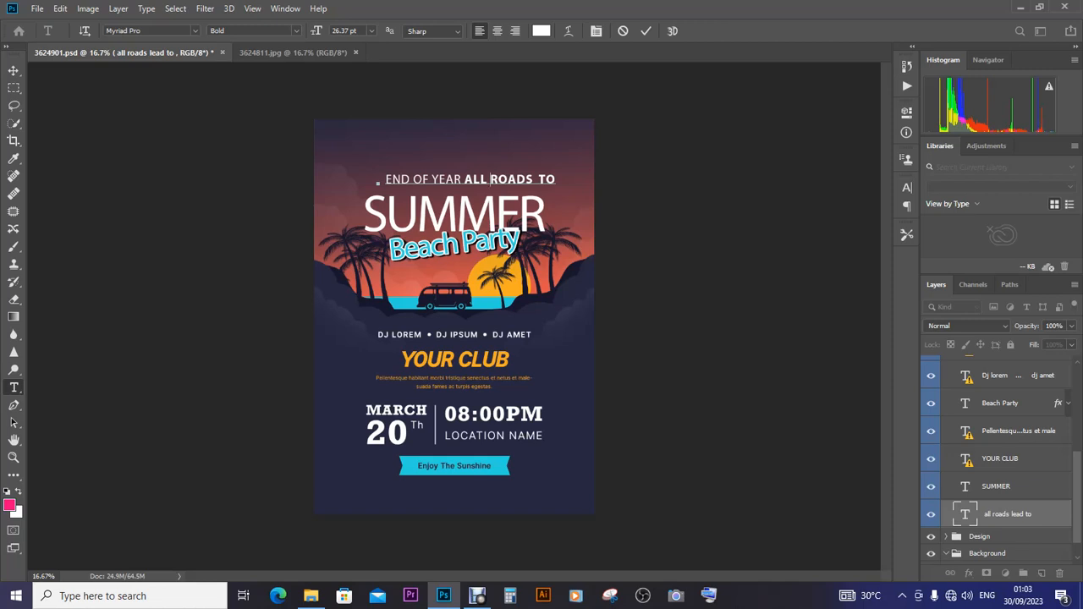
key("Return")
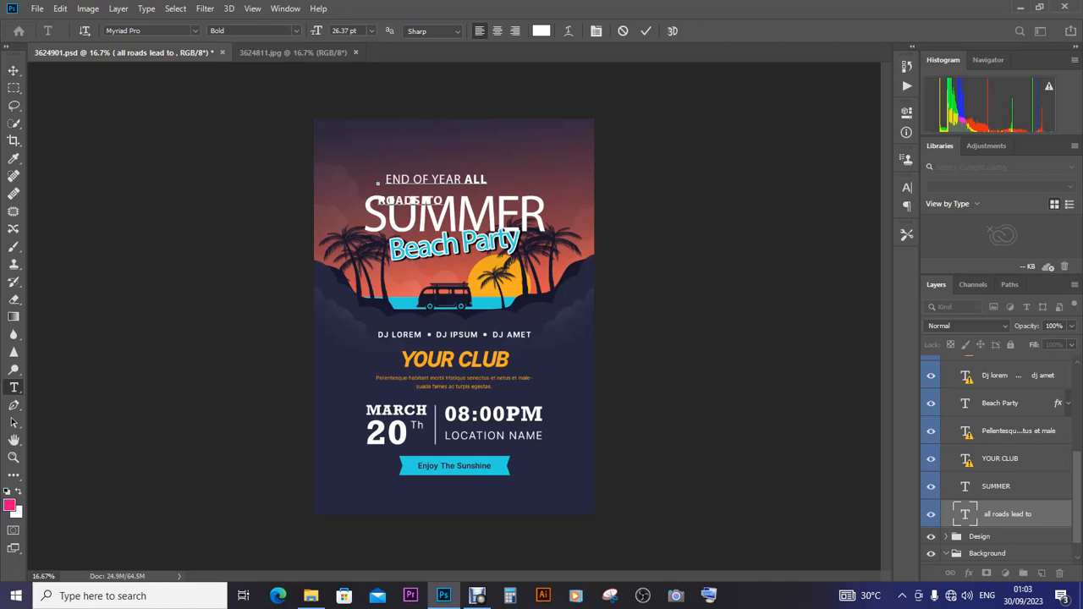
key("BackSpace")
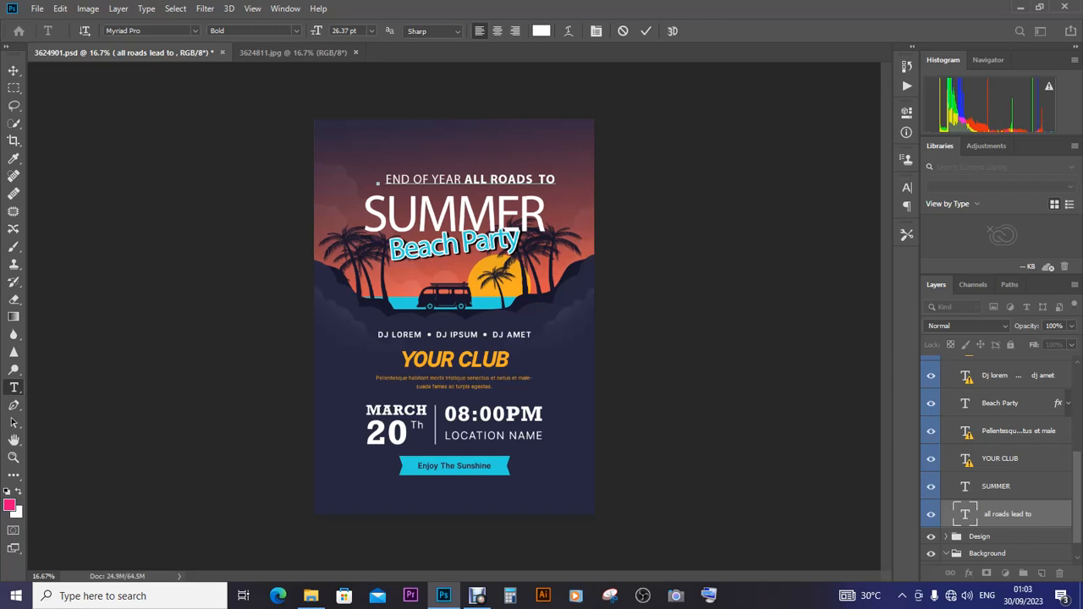
- Commit the edited line above SUMMER and save the poster as a Photoshop file named MUC MUCC with Maximize Compatibility on
key("ctrl+Return")
key("v")
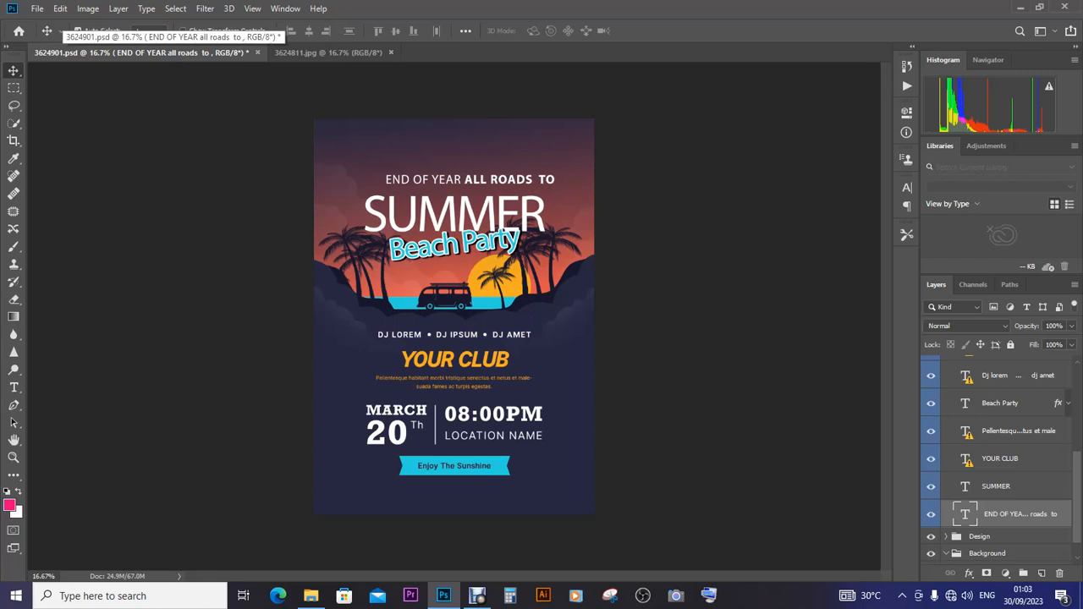
left_click(37, 8)
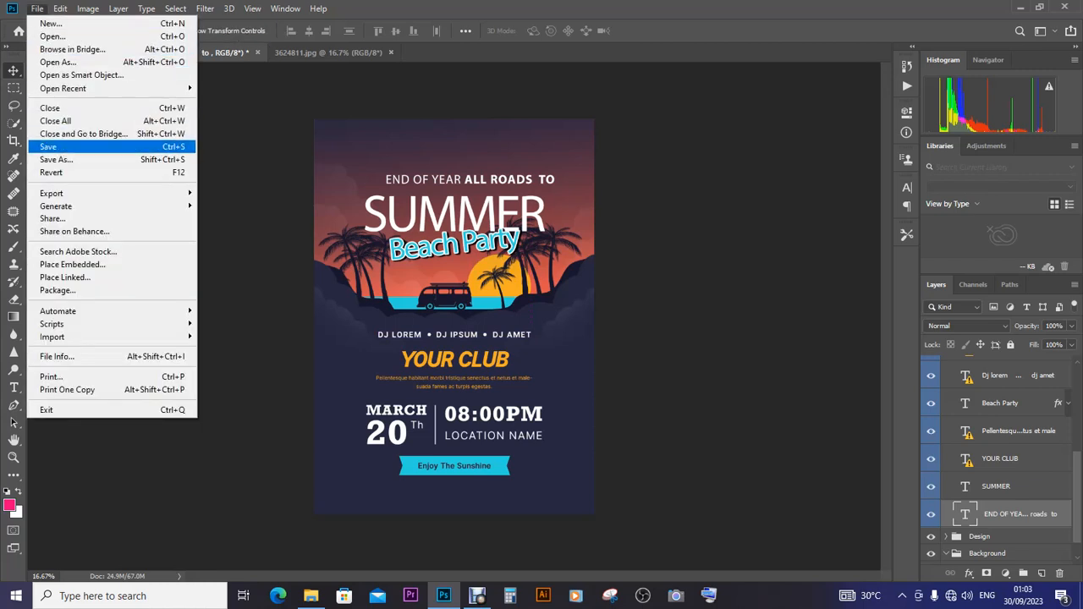
left_click(56, 159)
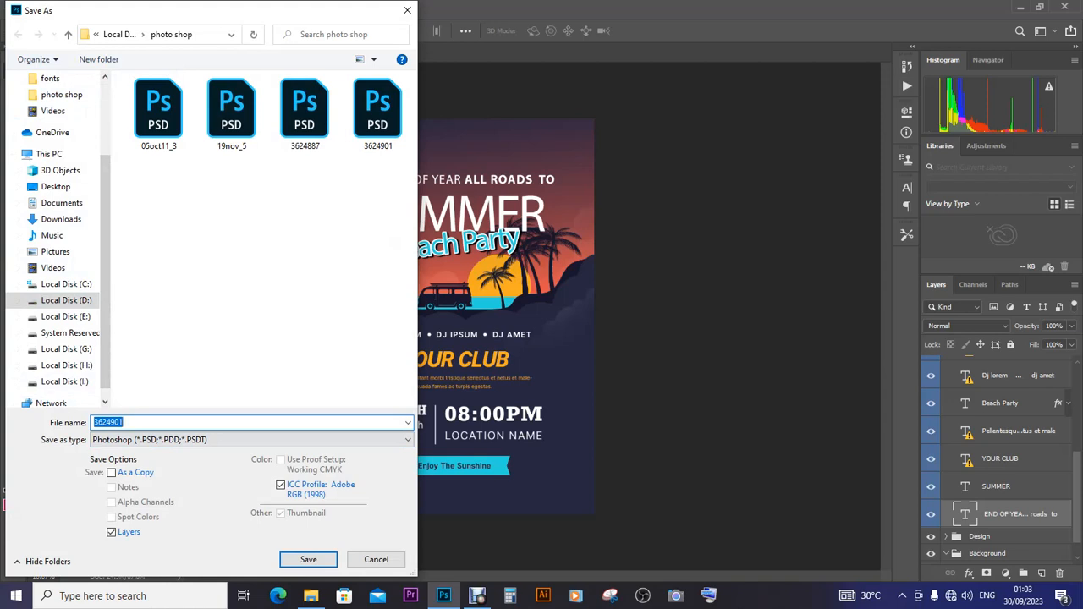
type("MUC MUCG")
key("BackSpace")
type("C")
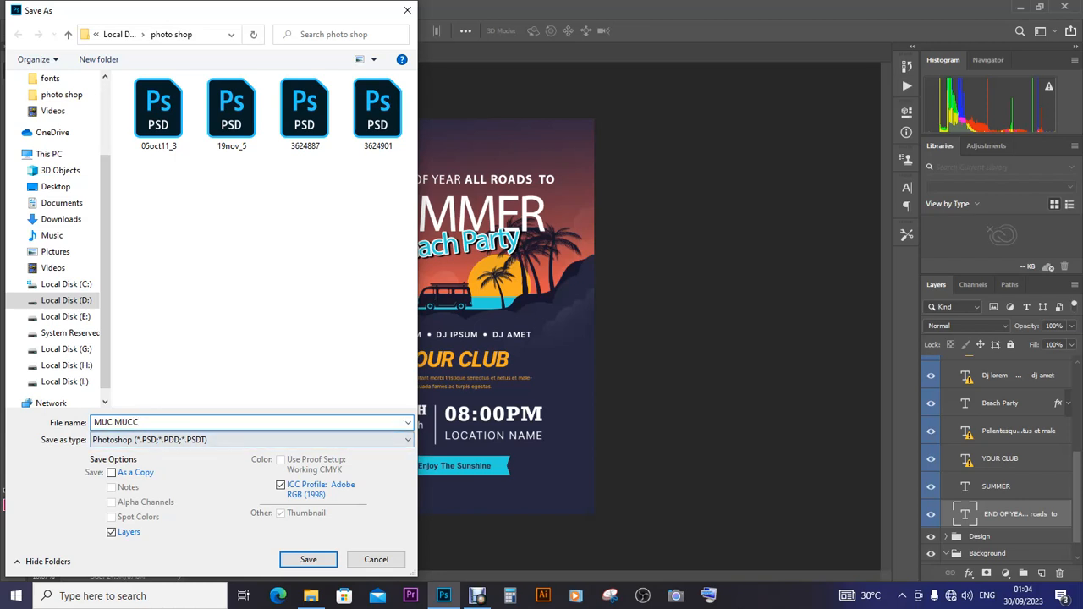
left_click(308, 559)
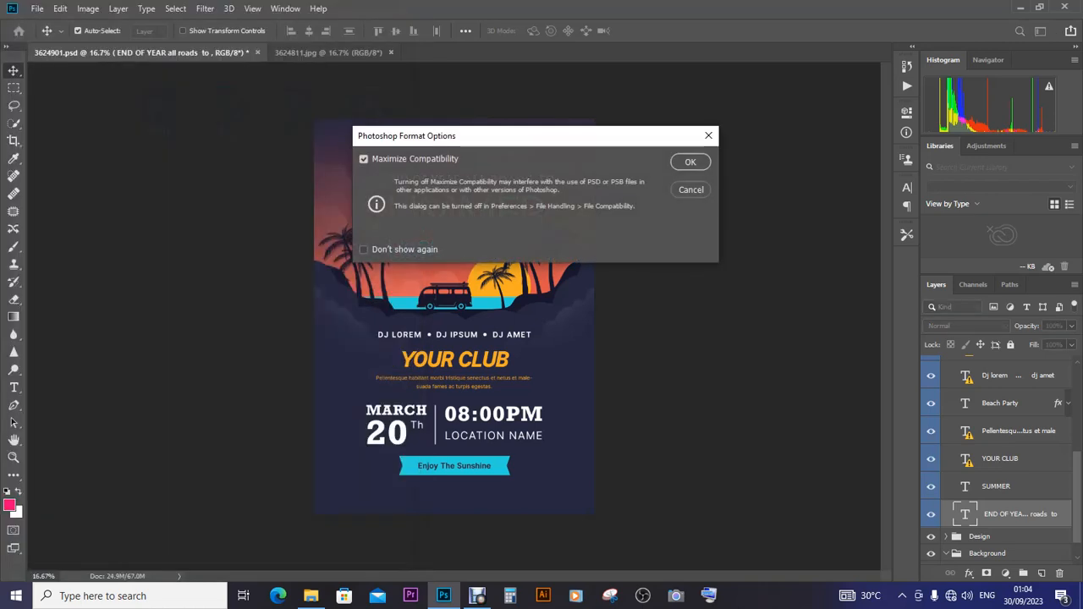
key("Return")
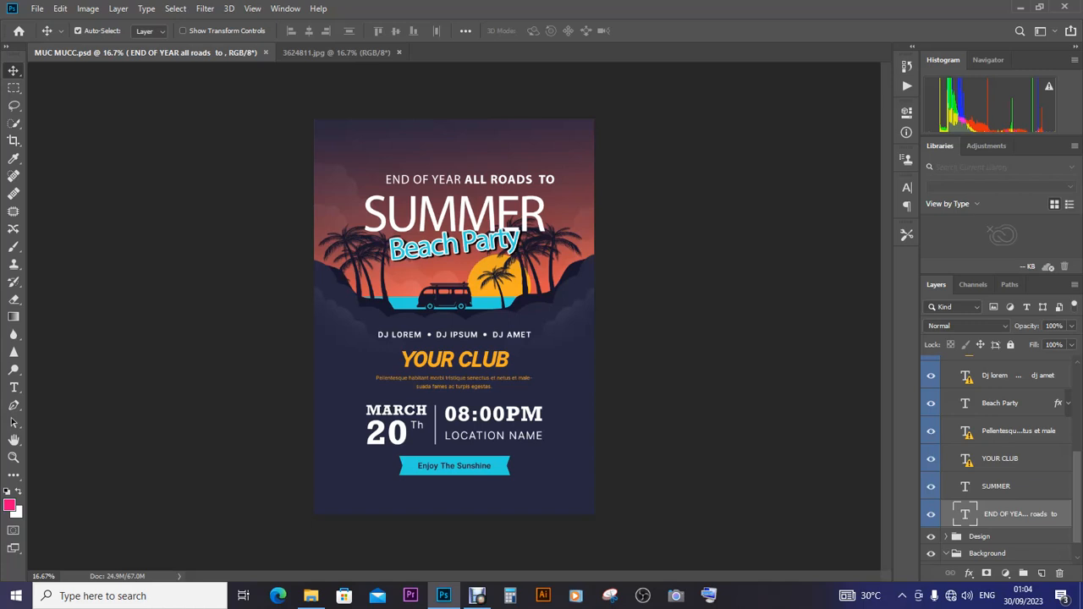
key("t")
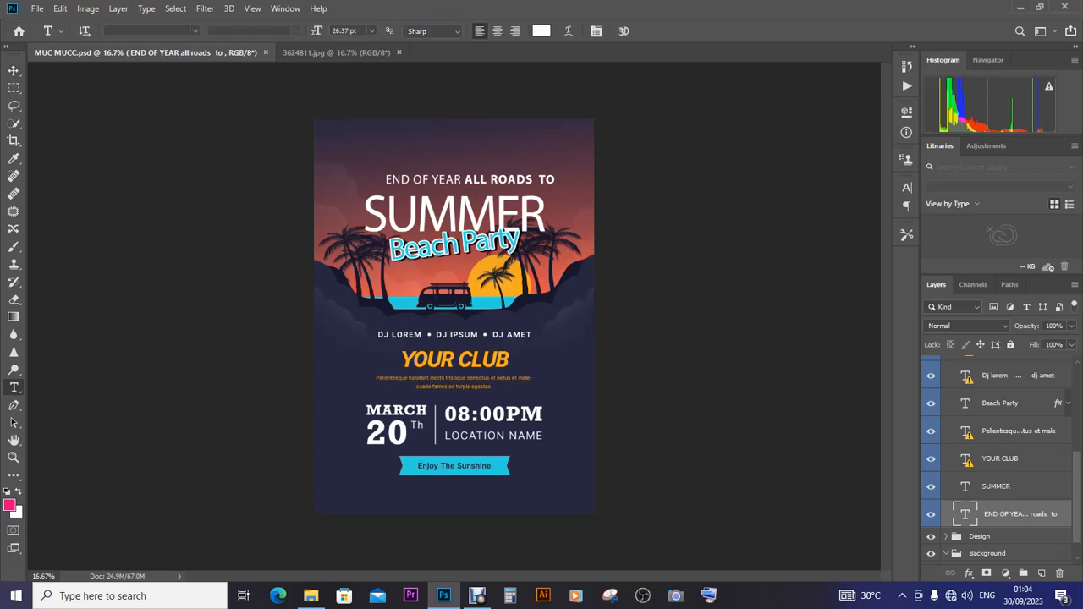
left_click(485, 181)
left_click_drag(491, 184, 496, 185)
key("ctrl+a")
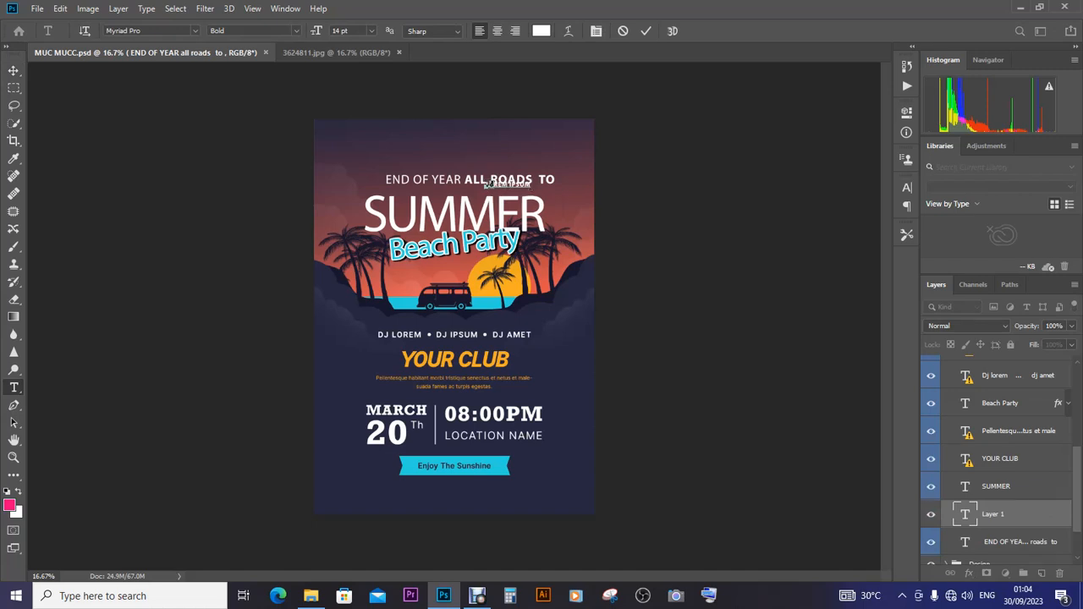
left_click(13, 70)
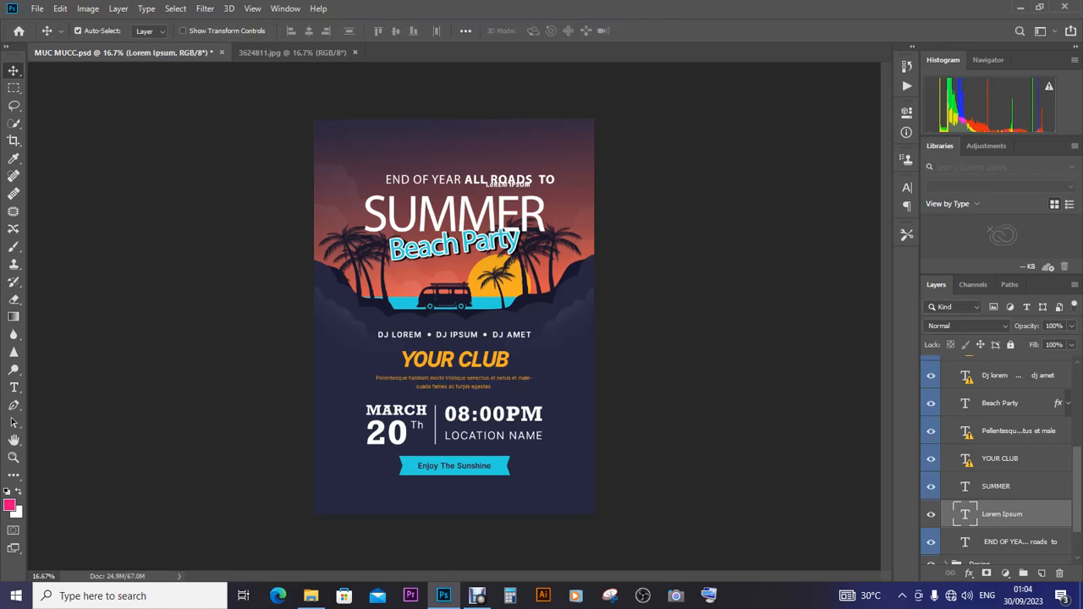
key("Delete")
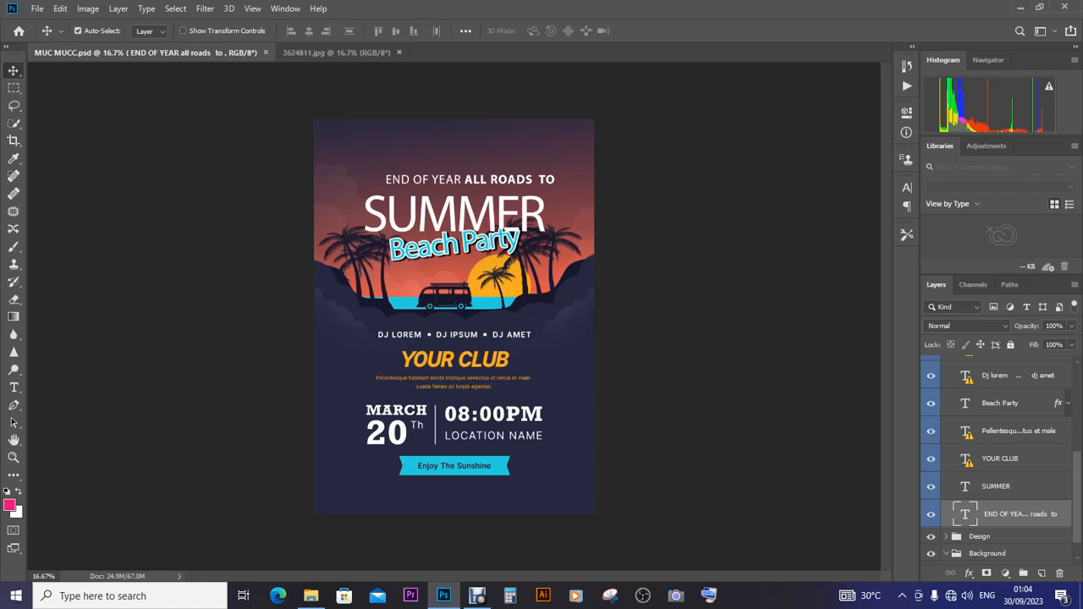
- Replace the SUMMER title text with "MURCHISON FALLS" in capitals
left_click(1003, 489)
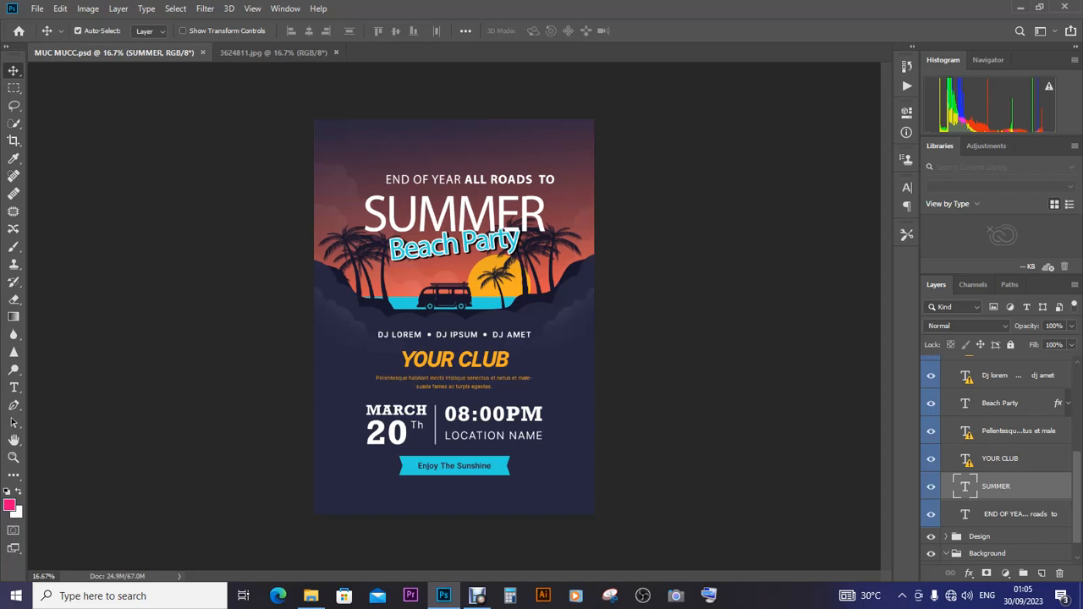
key("t")
left_click(417, 215)
key("ctrl+a")
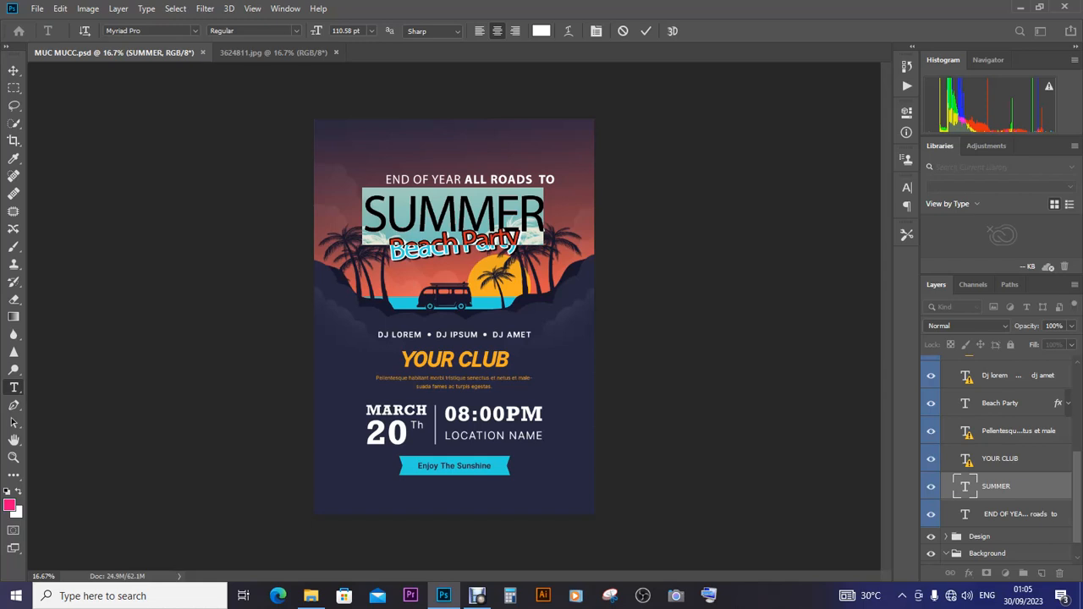
type("mu")
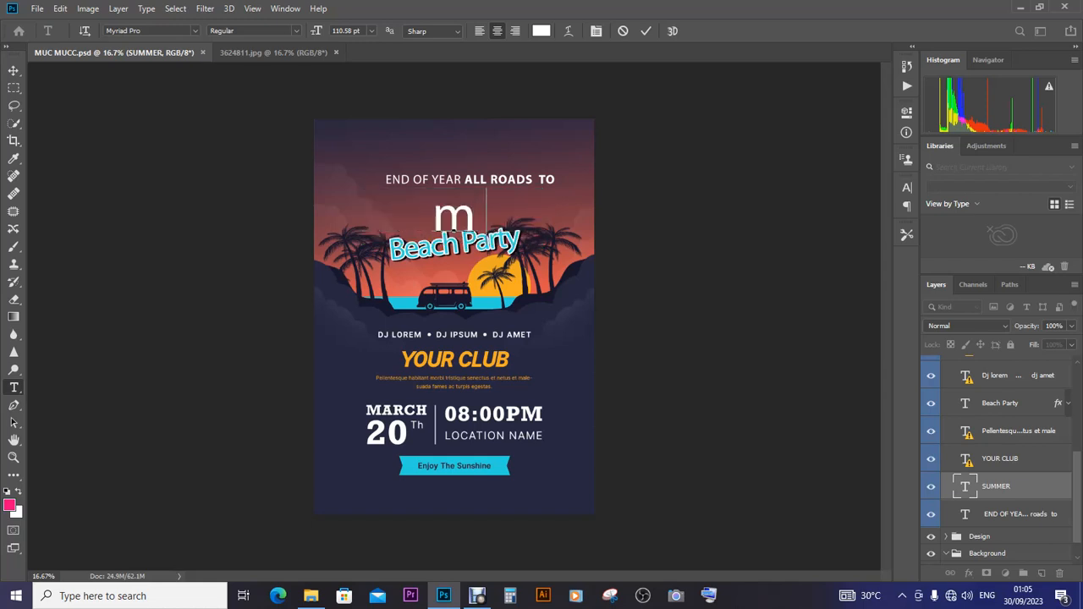
key("BackSpace")
key("BackSpace")
type("MU")
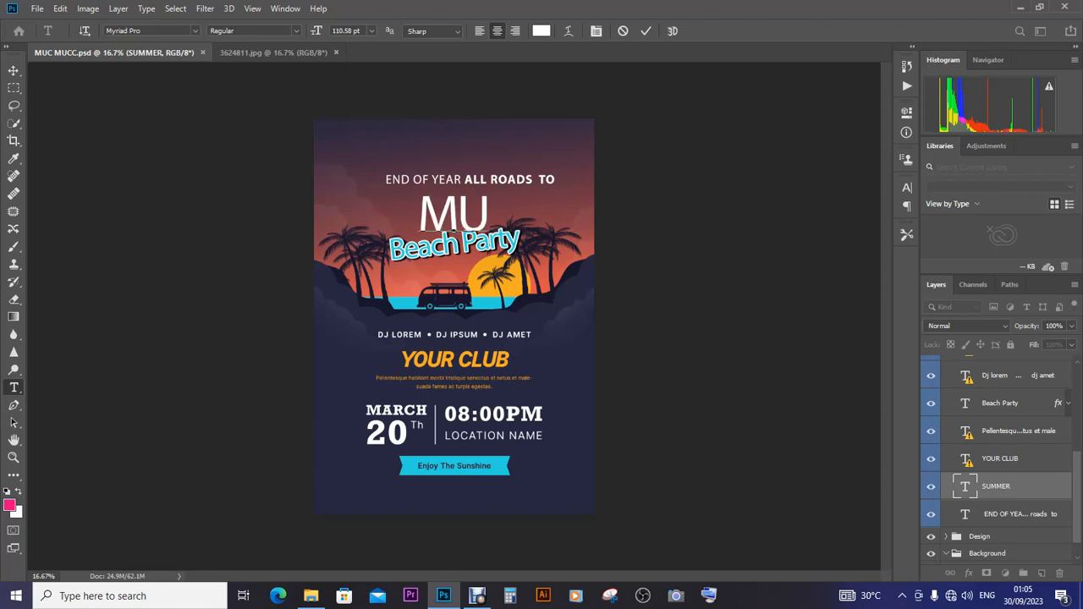
type("RCH")
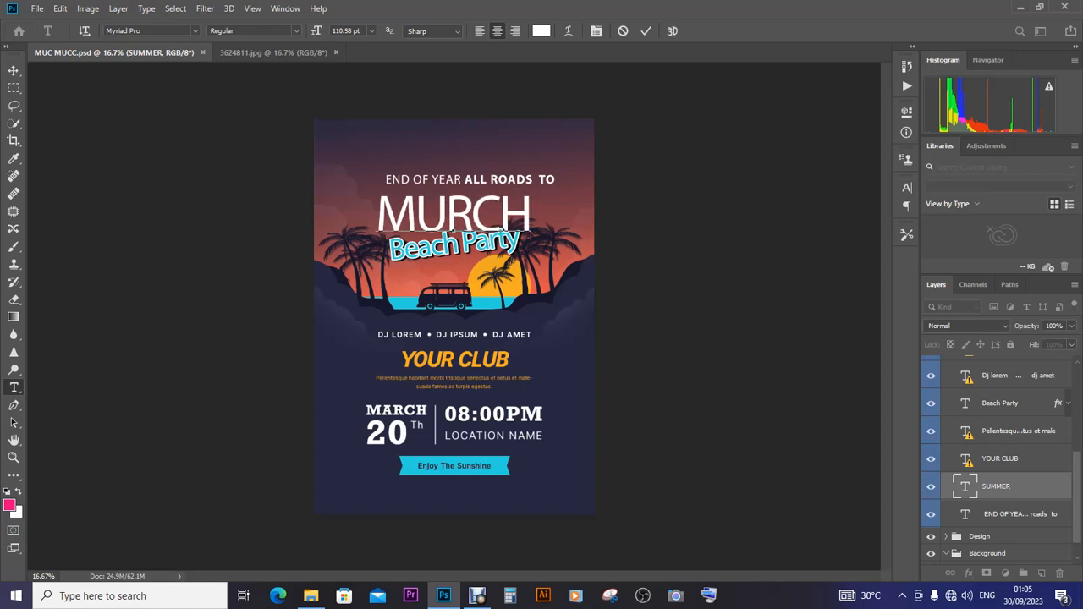
type("I")
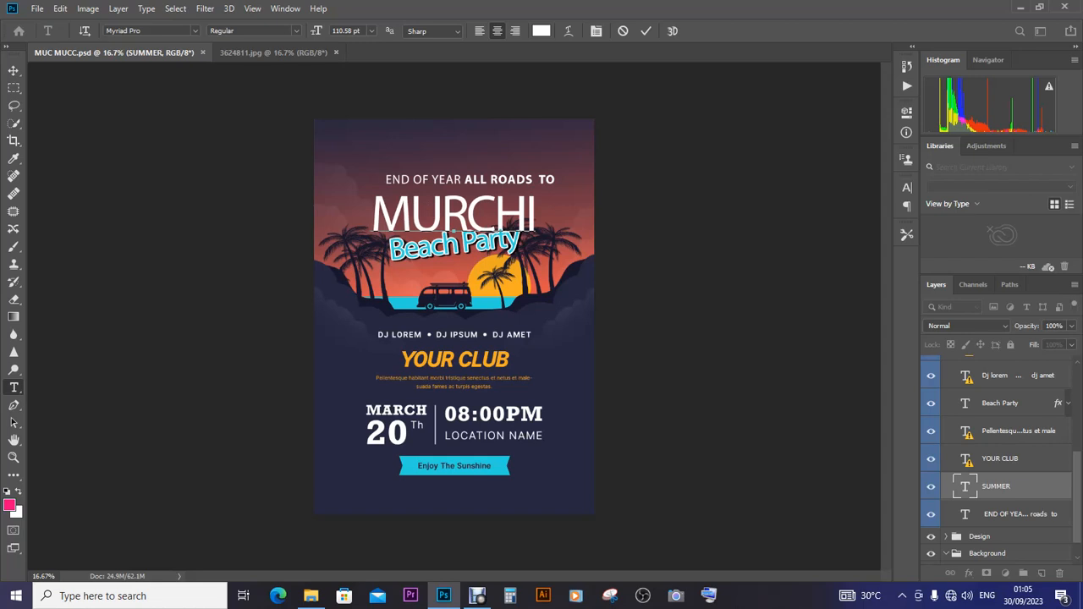
type("SON")
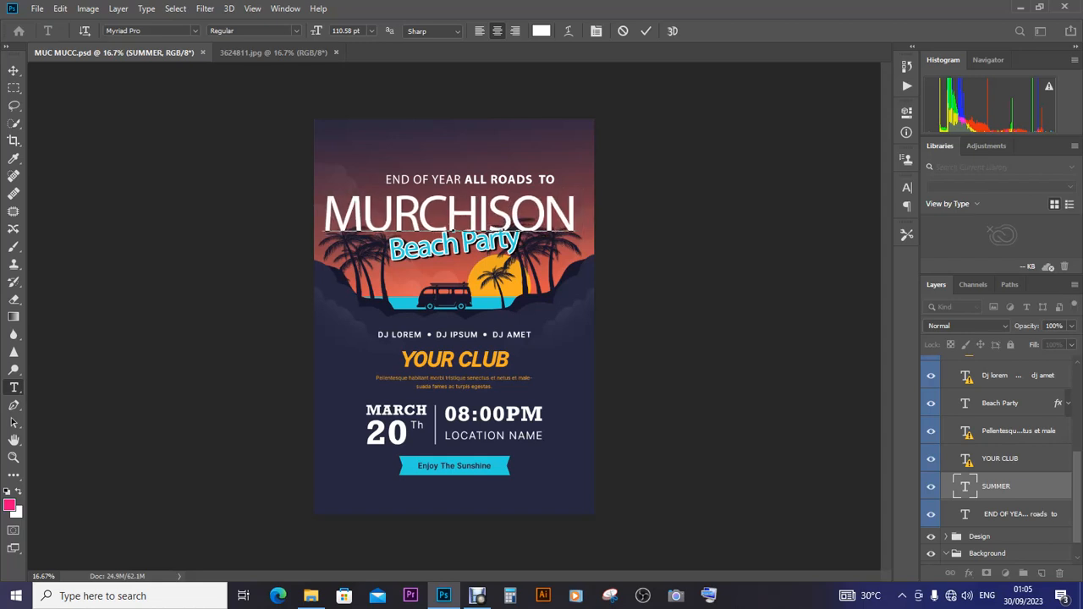
type(" FALLS")
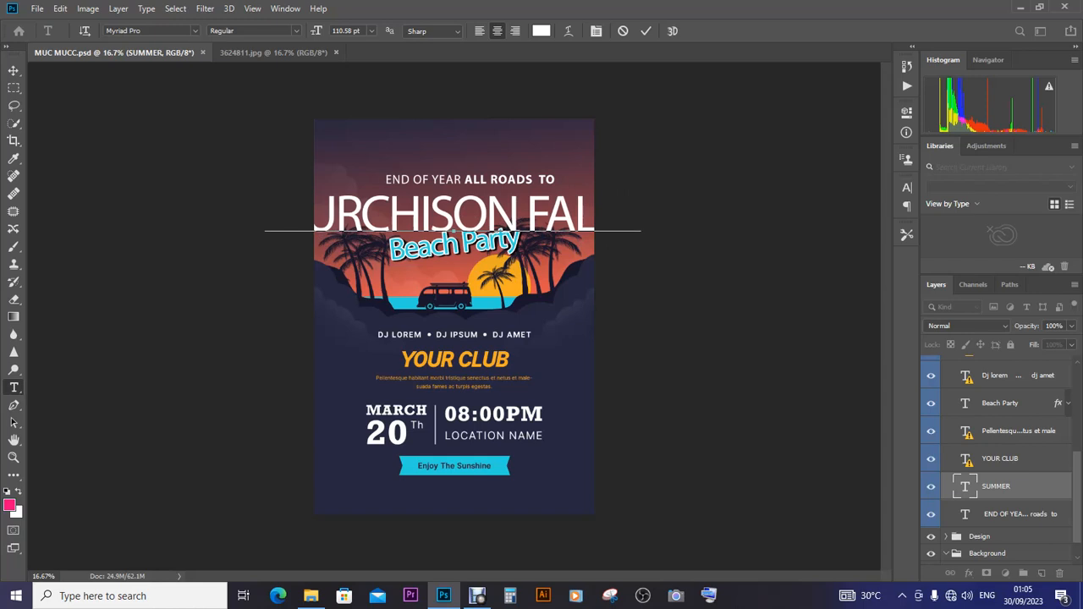
left_click(14, 70)
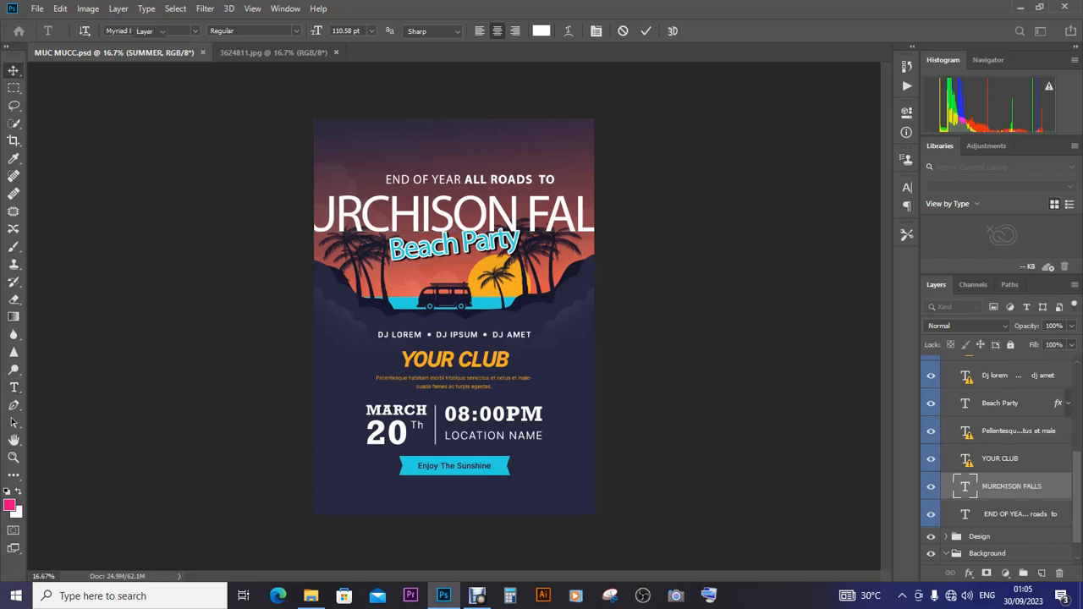
- Scale the MURCHISON FALLS title down to about 54% so it fits centred between the line above it and Beach Party
key("ctrl+t")
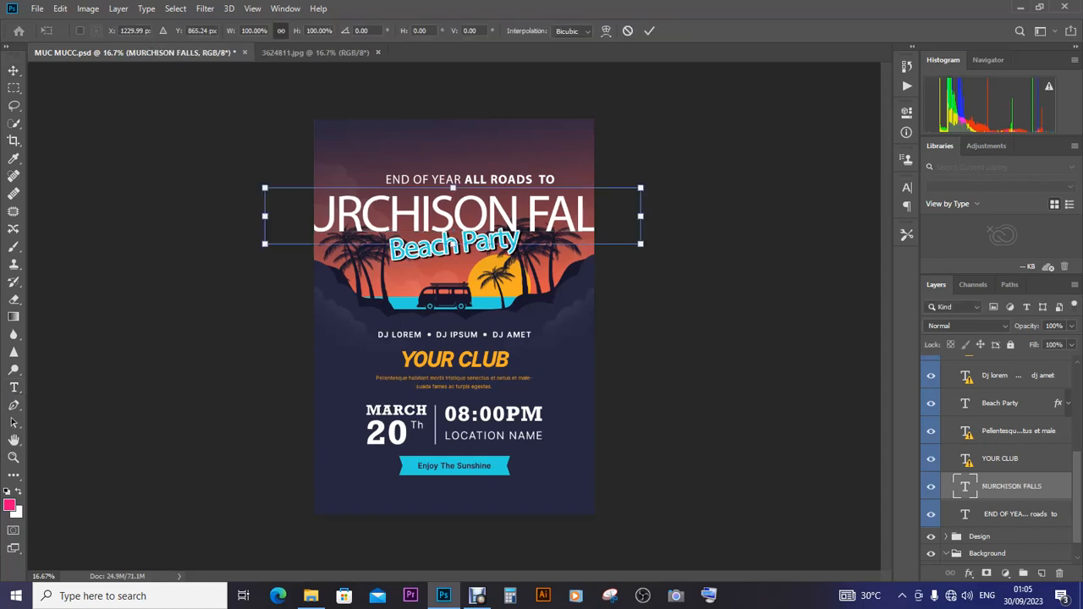
left_click_drag(641, 188, 551, 181)
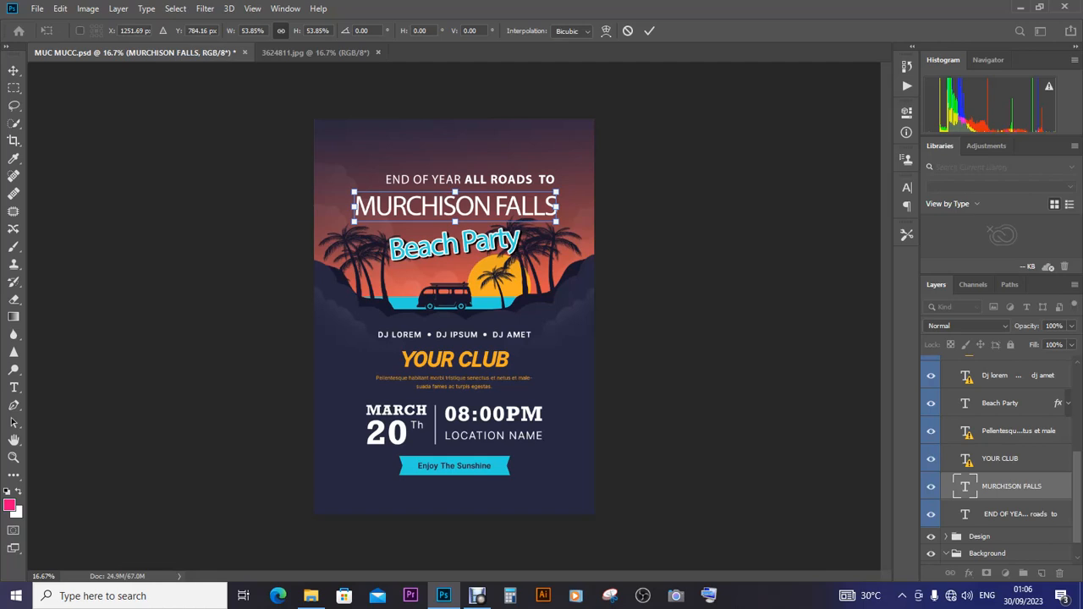
key("Return")
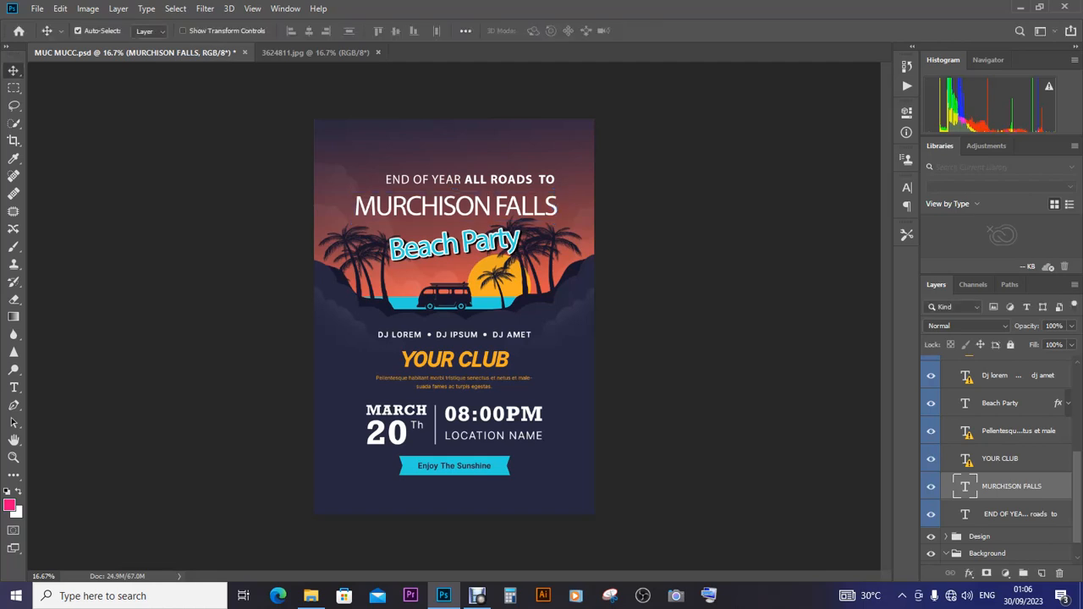
- Change the font of the whole MURCHISON FALLS title to Impact
key("t")
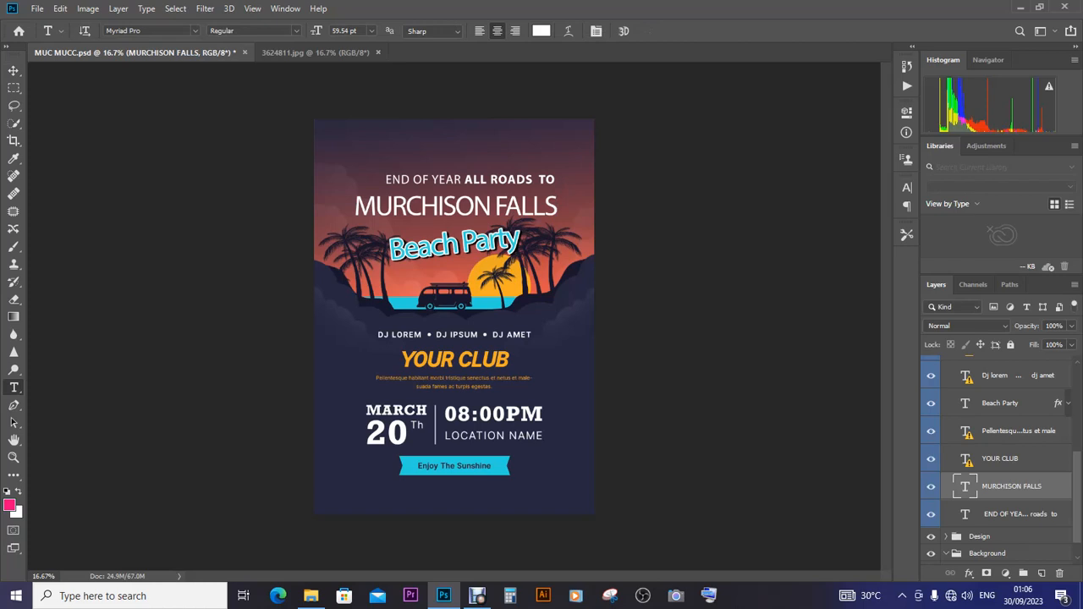
left_click(546, 207)
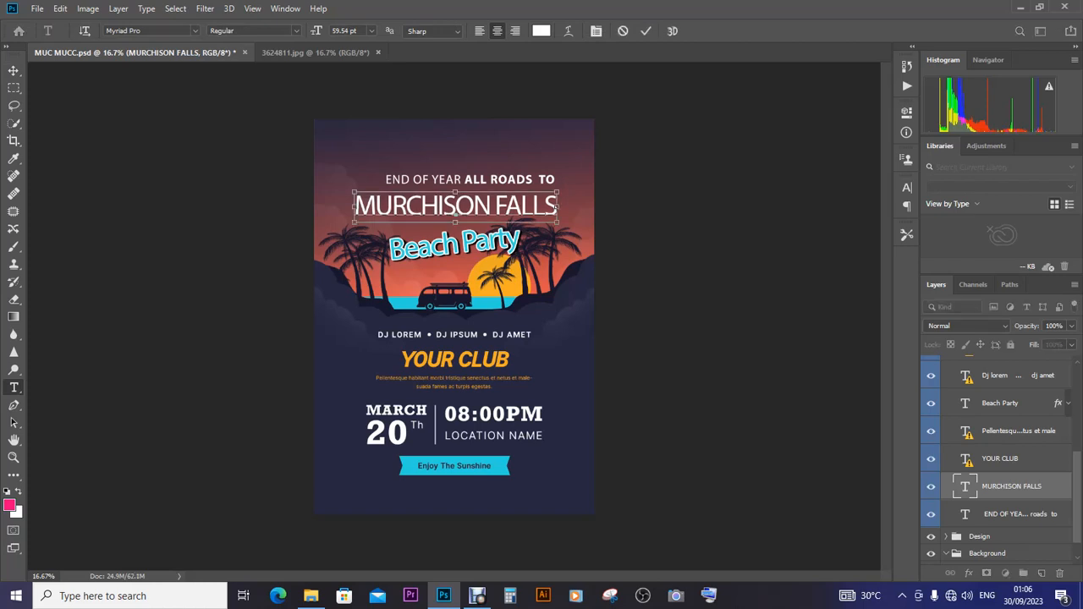
key("ctrl+a")
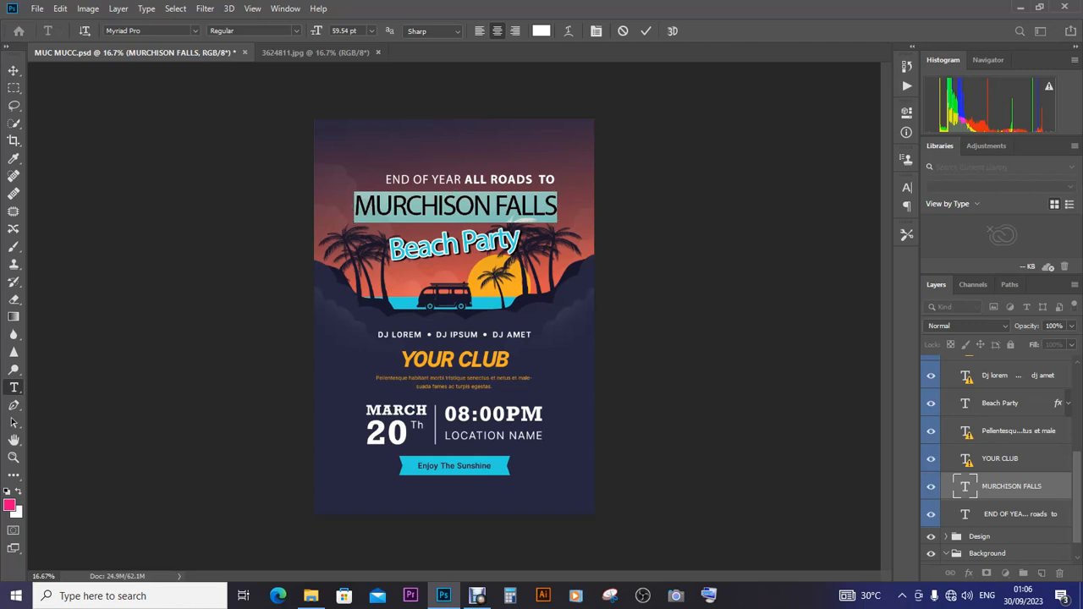
left_click(195, 31)
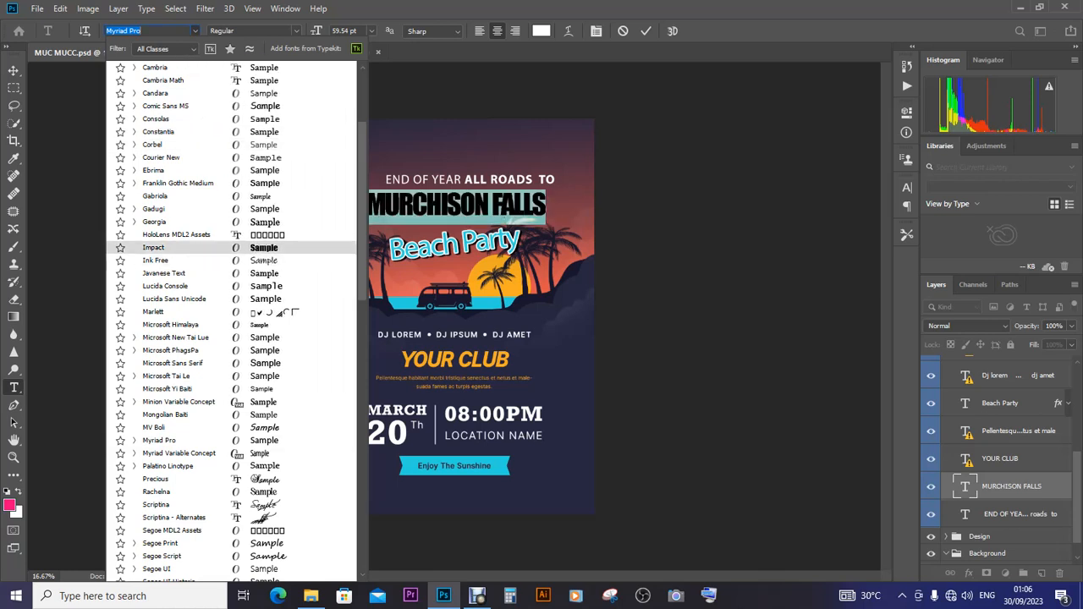
left_click(154, 247)
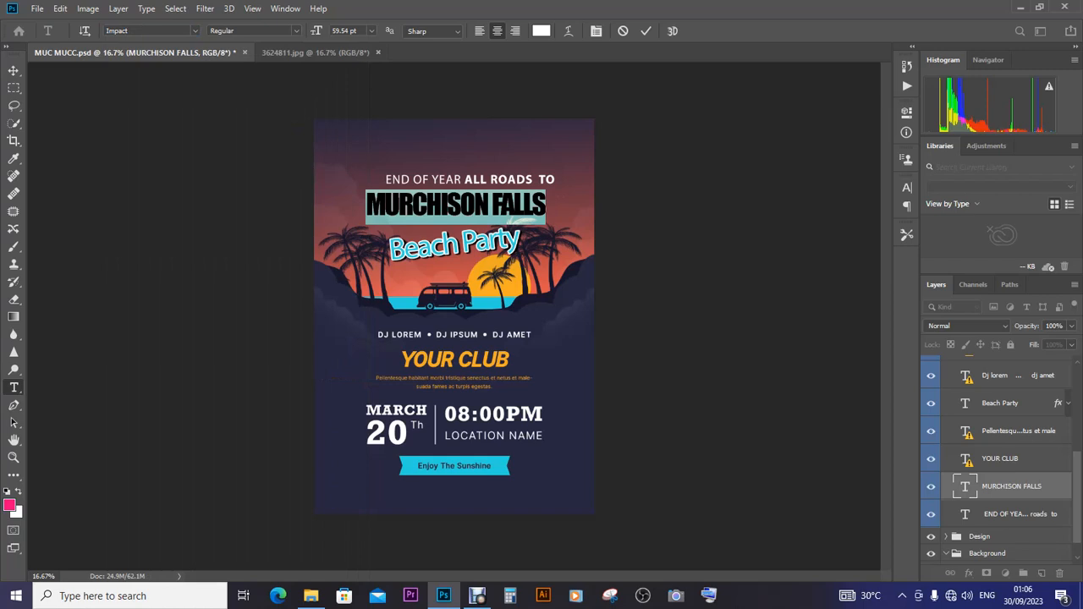
- Widen the letter spacing of the MURCHISON FALLS title to a tracking of 110
left_click(440, 207)
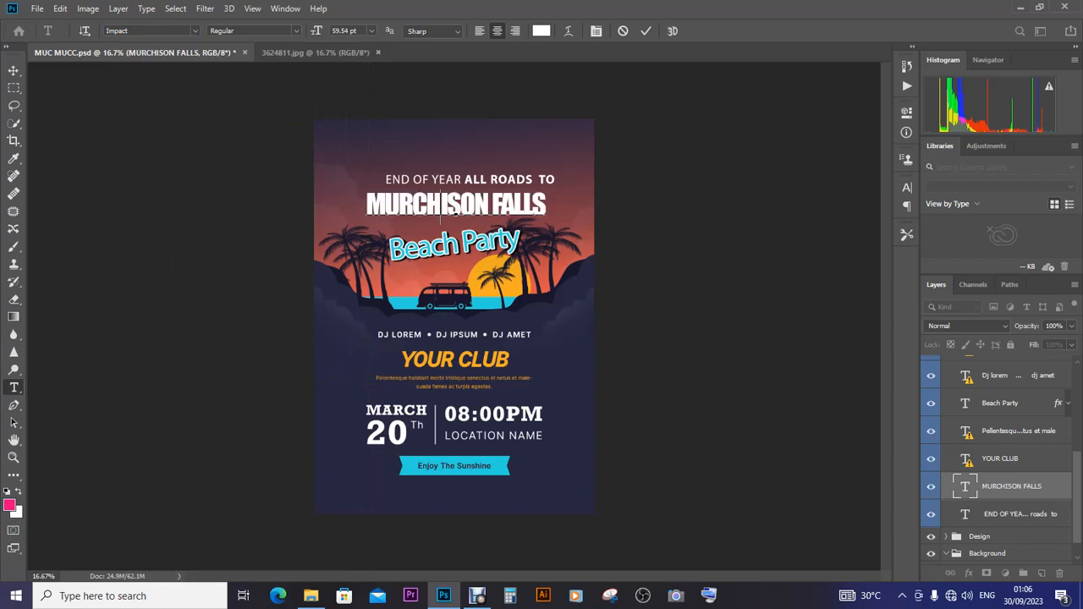
left_click_drag(366, 207, 546, 207)
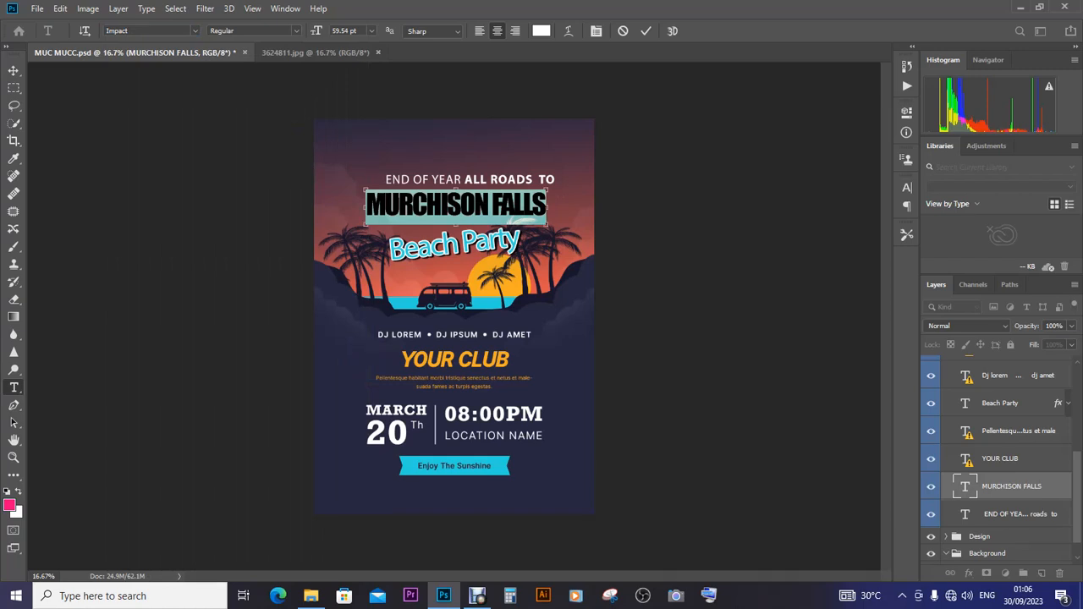
key("ctrl+t")
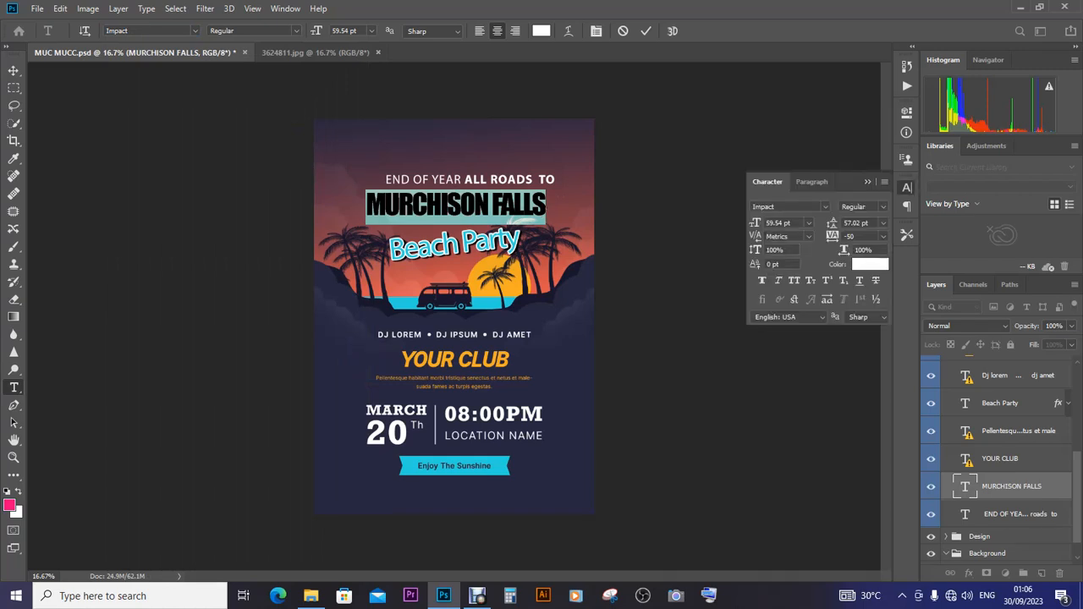
mouse_move(833, 237)
left_mouse_down()
mouse_move(868, 237)
mouse_move(847, 236)
left_mouse_up()
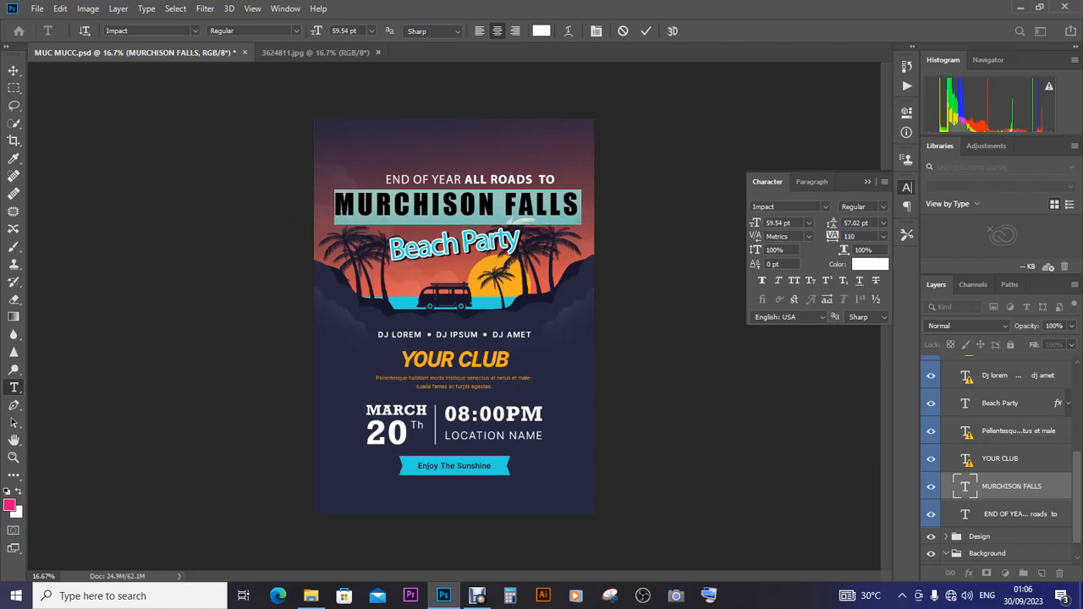
left_click(13, 70)
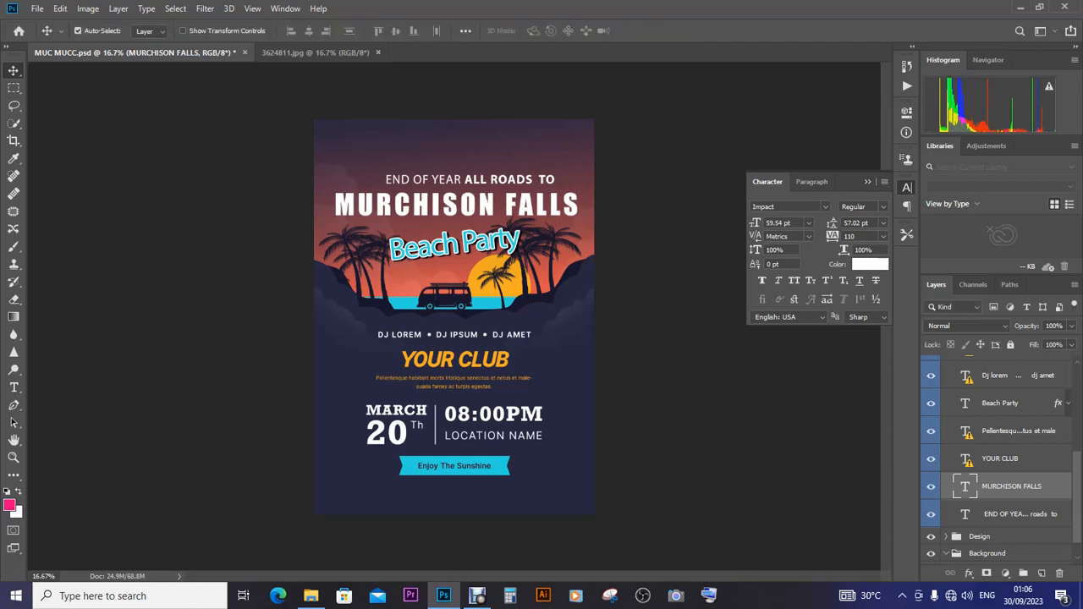
- Check the 3624811.jpg reference poster and open the Beach Party text in MUC MUCC.psd for editing
left_click(315, 52)
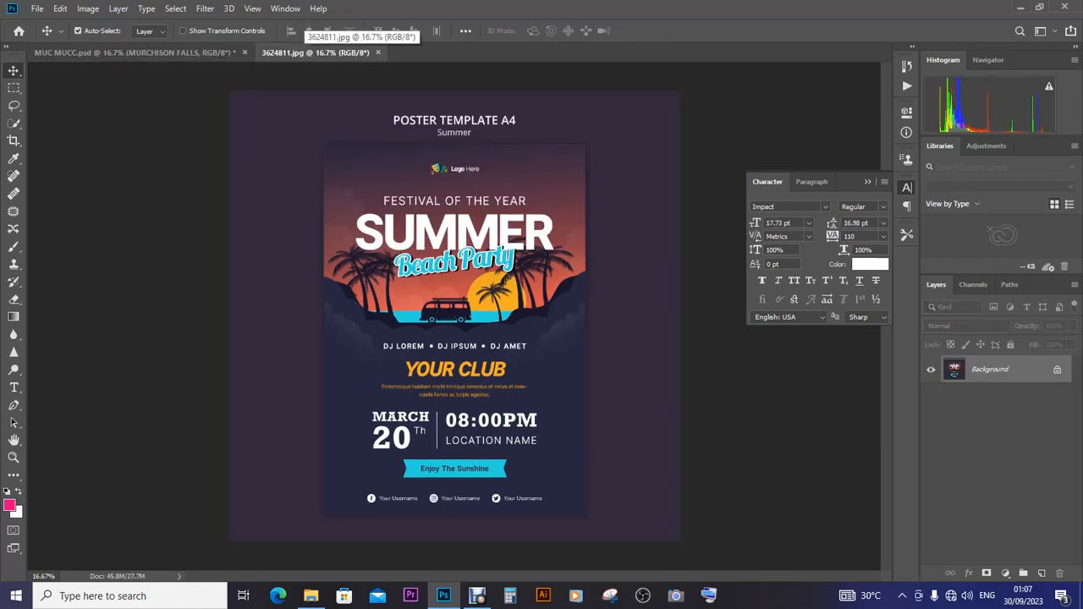
left_click(135, 53)
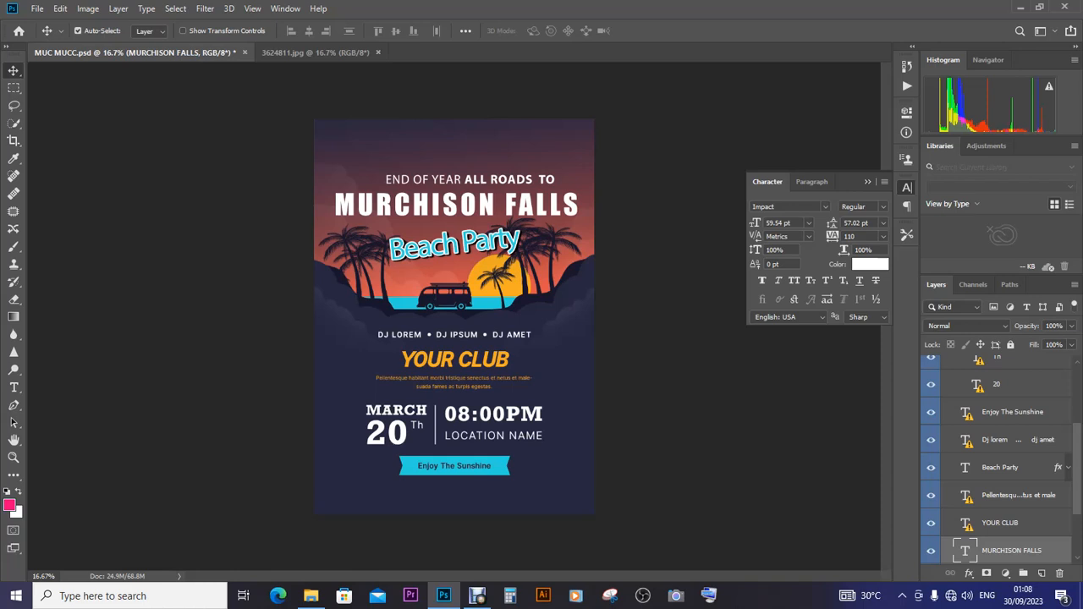
left_click(454, 244)
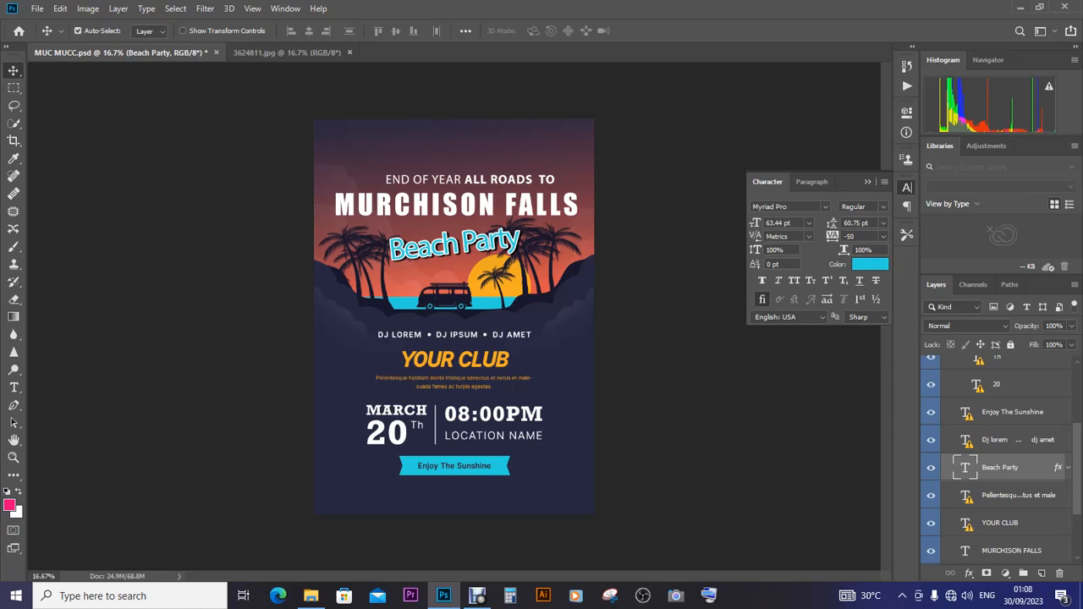
key("t")
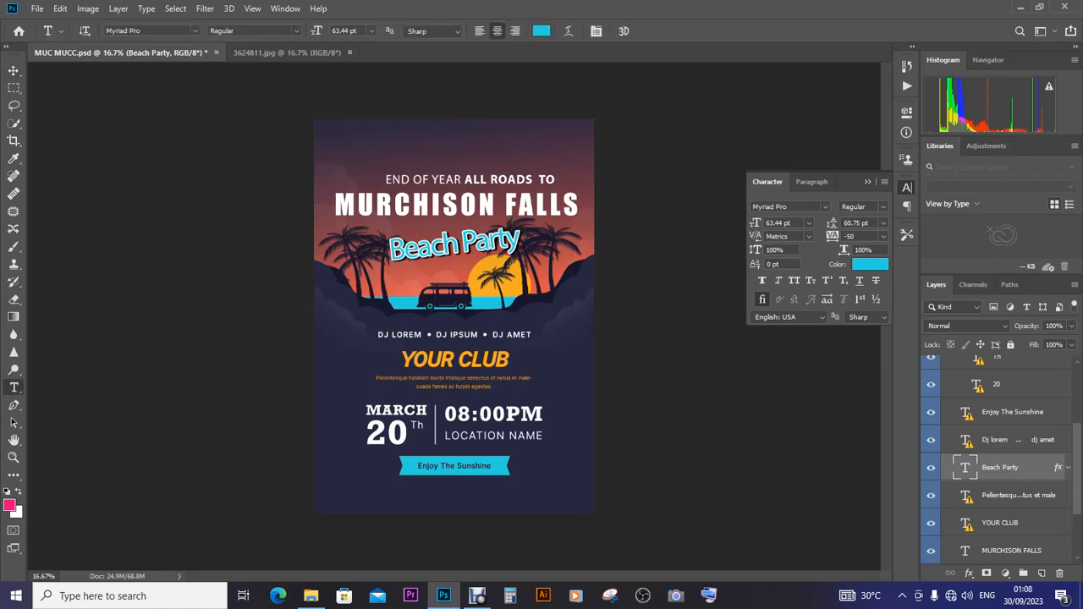
left_click(452, 244)
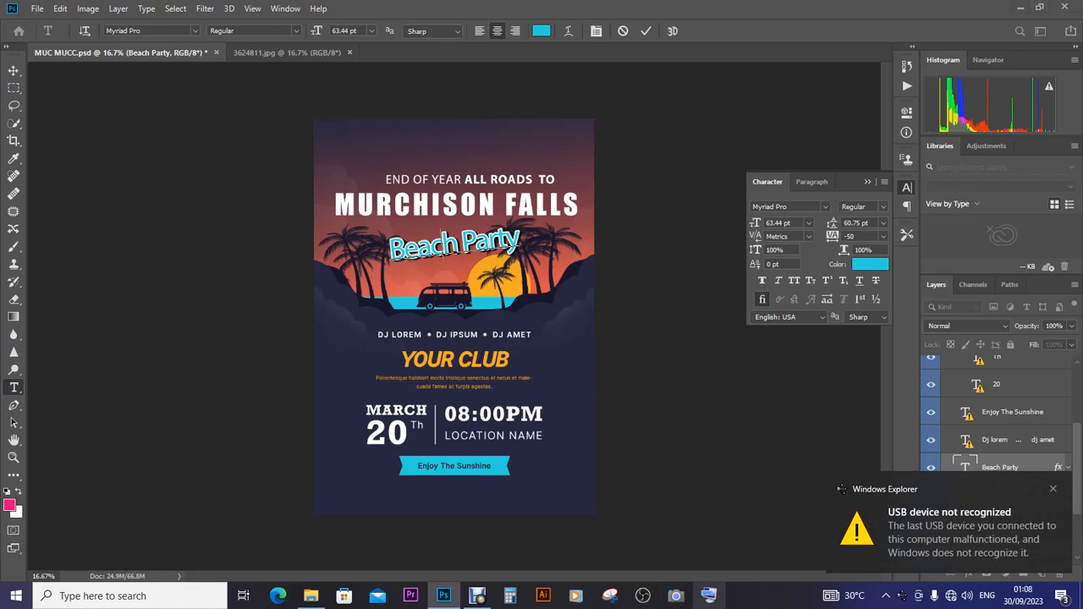
- Bring up the on-screen keyboard and place it below the Beach Party text so the lettering stays in view
left_click(709, 595)
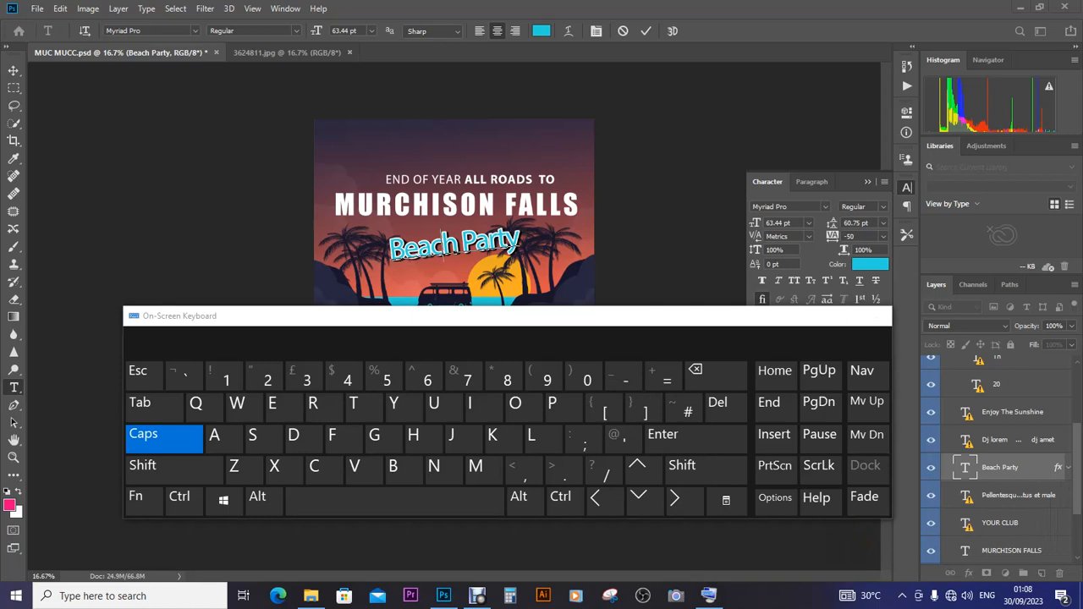
left_click_drag(604, 317, 727, 433)
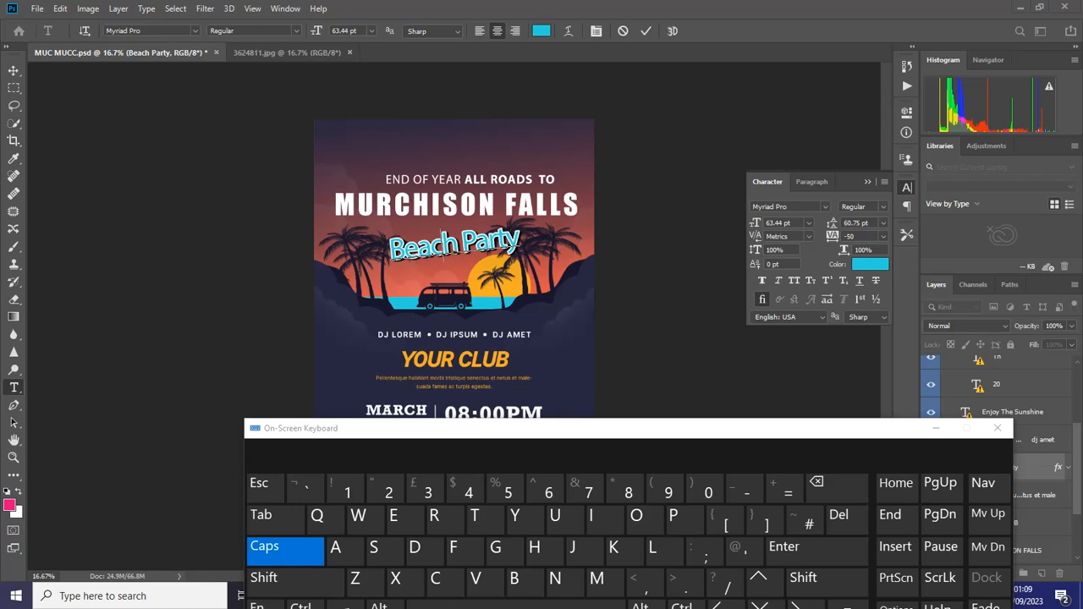
left_click_drag(487, 438, 448, 311)
left_click(434, 388)
left_click(434, 387)
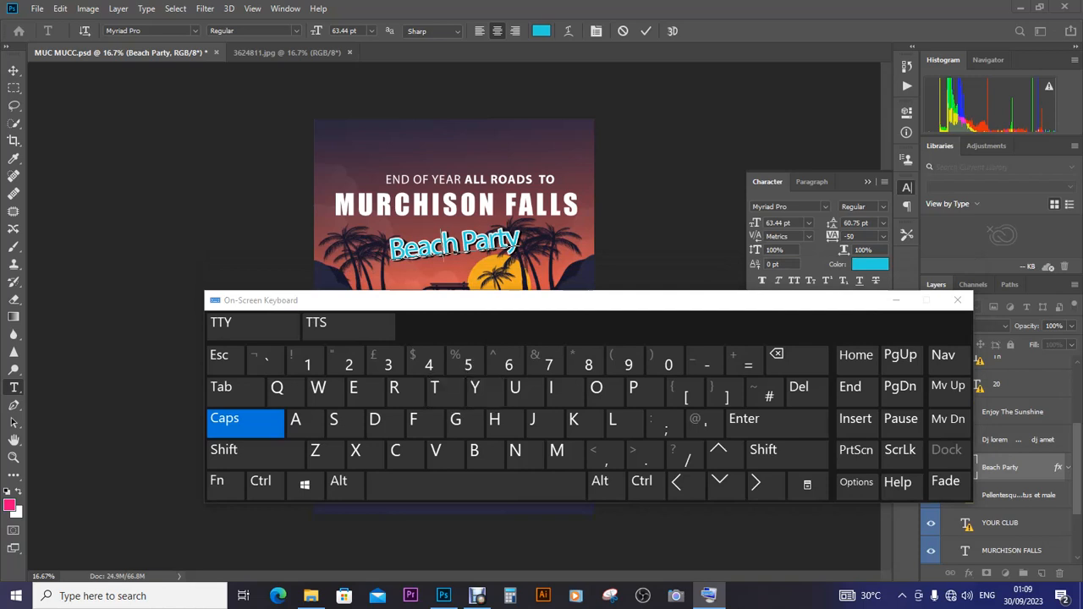
left_click_drag(450, 300, 444, 402)
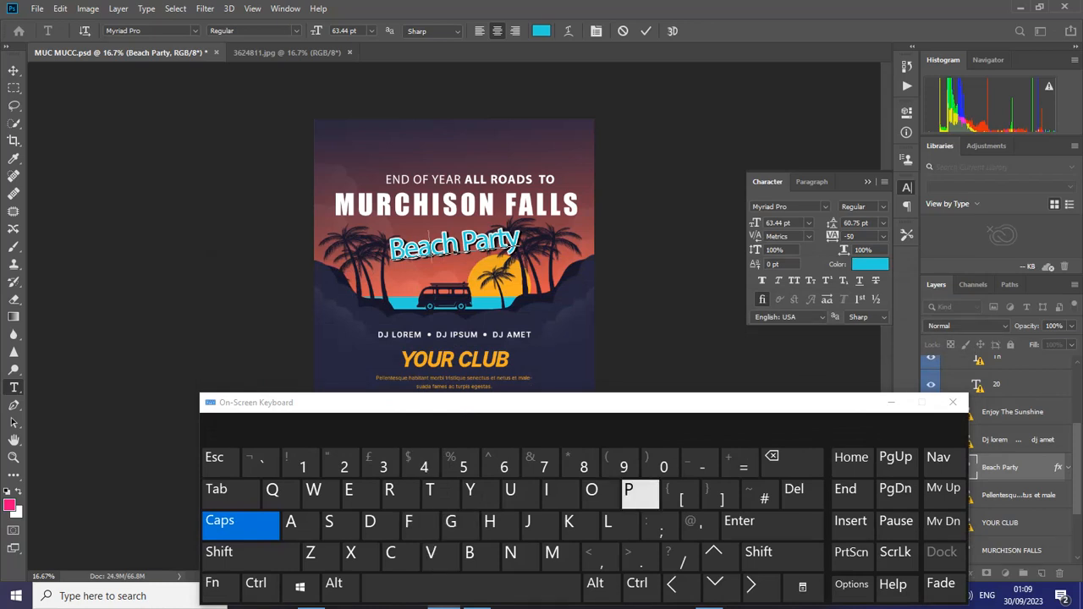
- Replace the Beach Party text with "HAPPINESS" in capitals
left_click(792, 462)
left_click(792, 462)
left_click(792, 462)
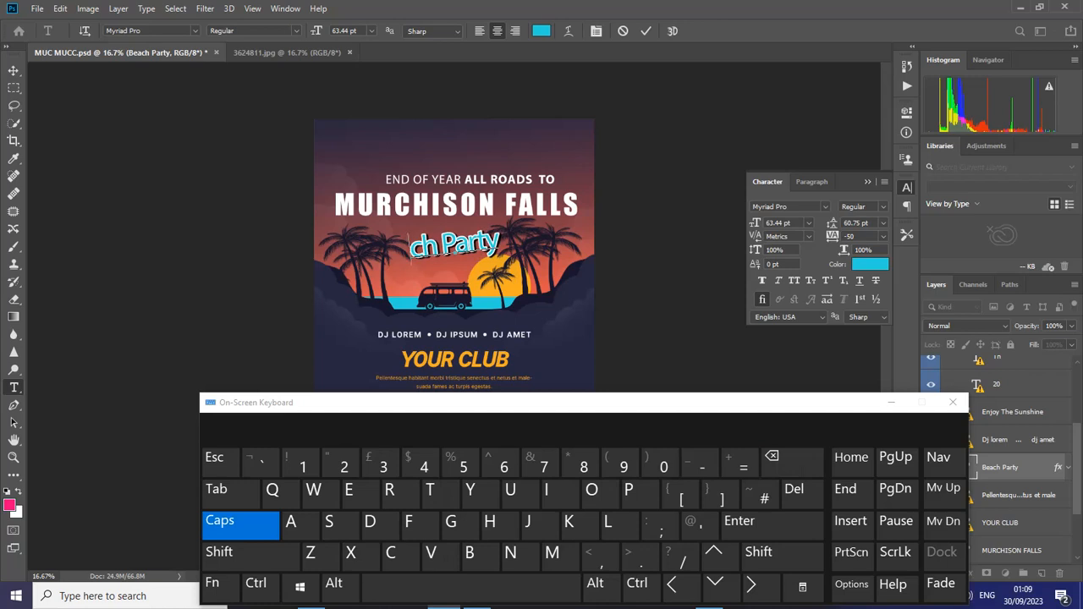
left_click_drag(438, 245, 501, 246)
left_click(409, 246)
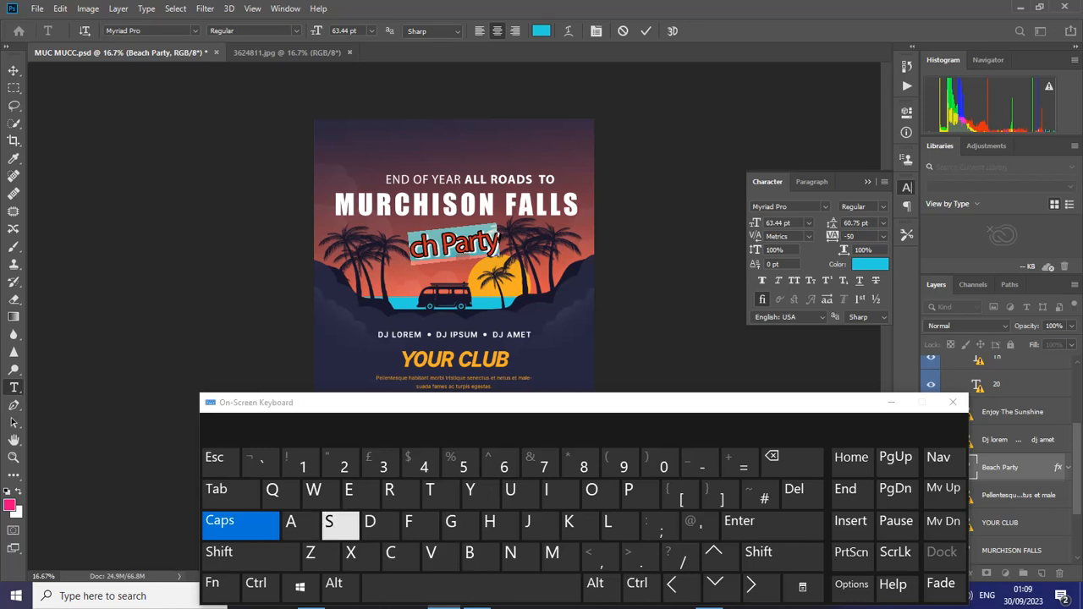
type("HA")
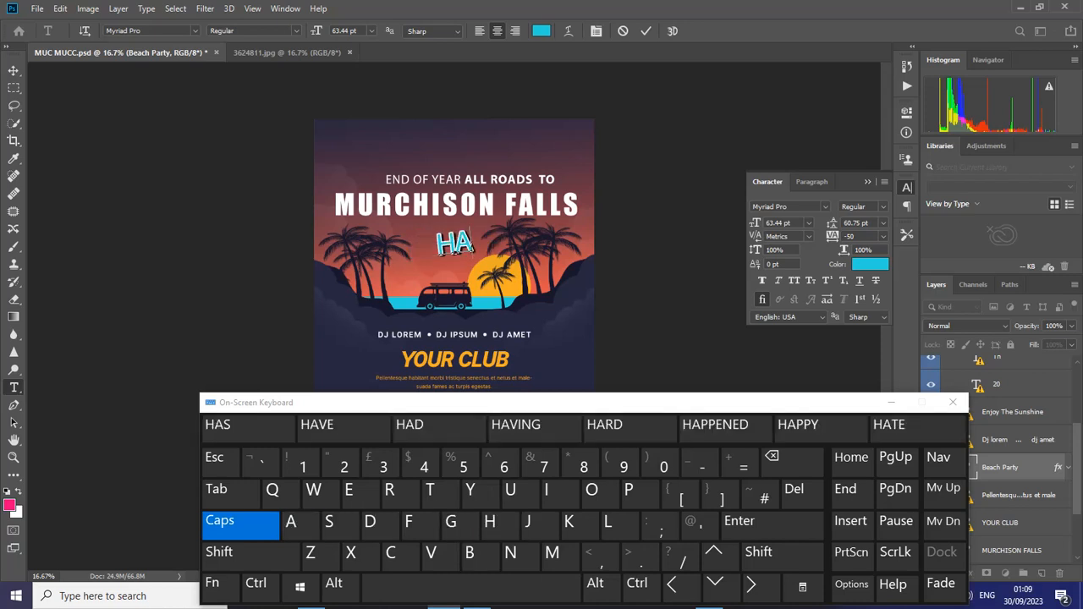
type("PPIN")
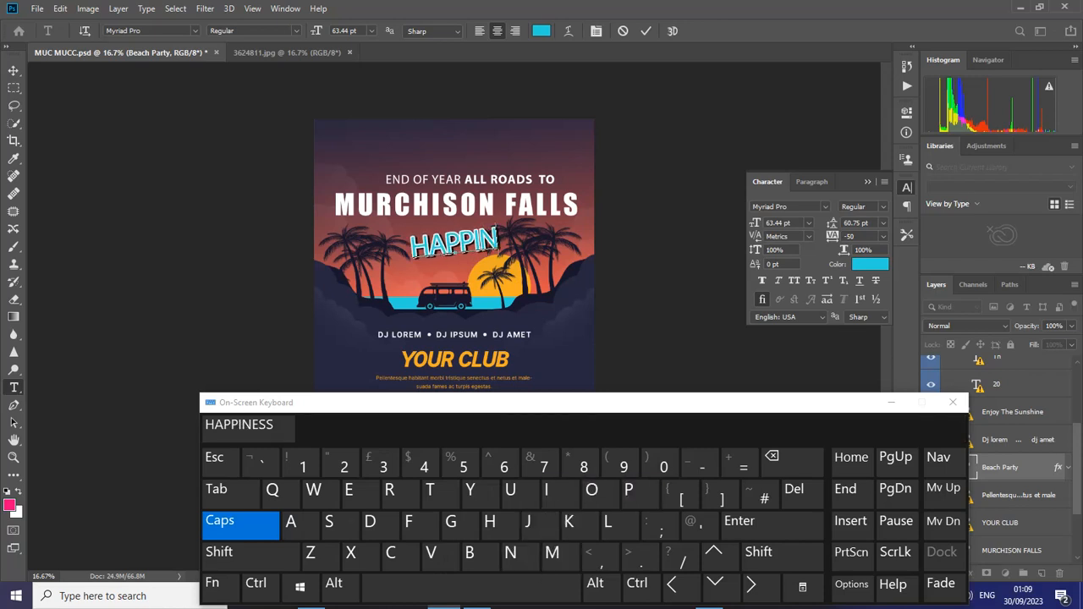
type("ESS")
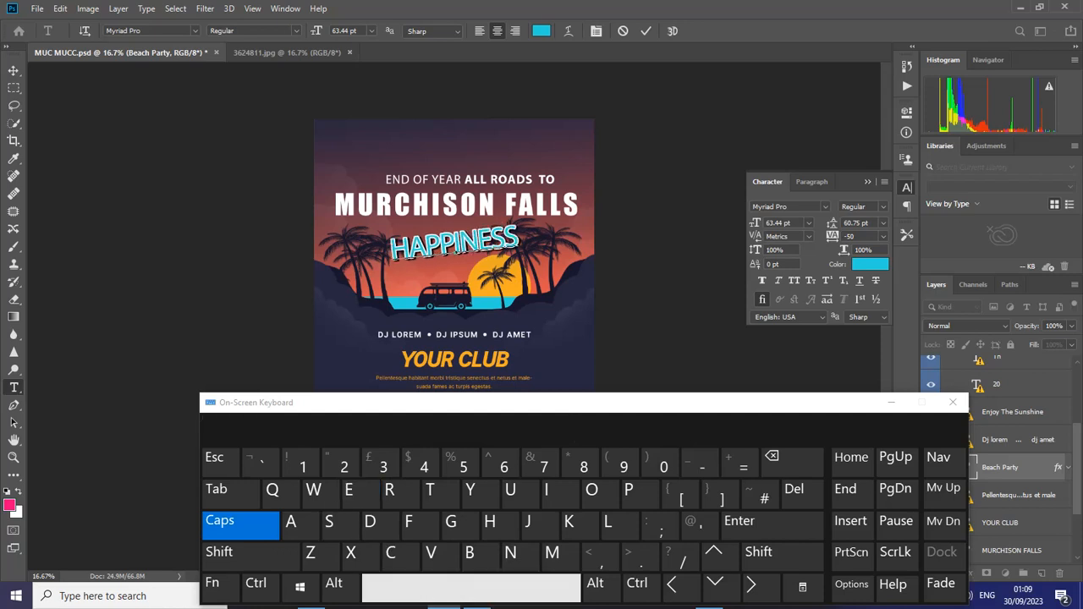
- Append "& ENJOYMENT" to the HAPPINESS text below the MURCHISON FALLS title
key("shift")
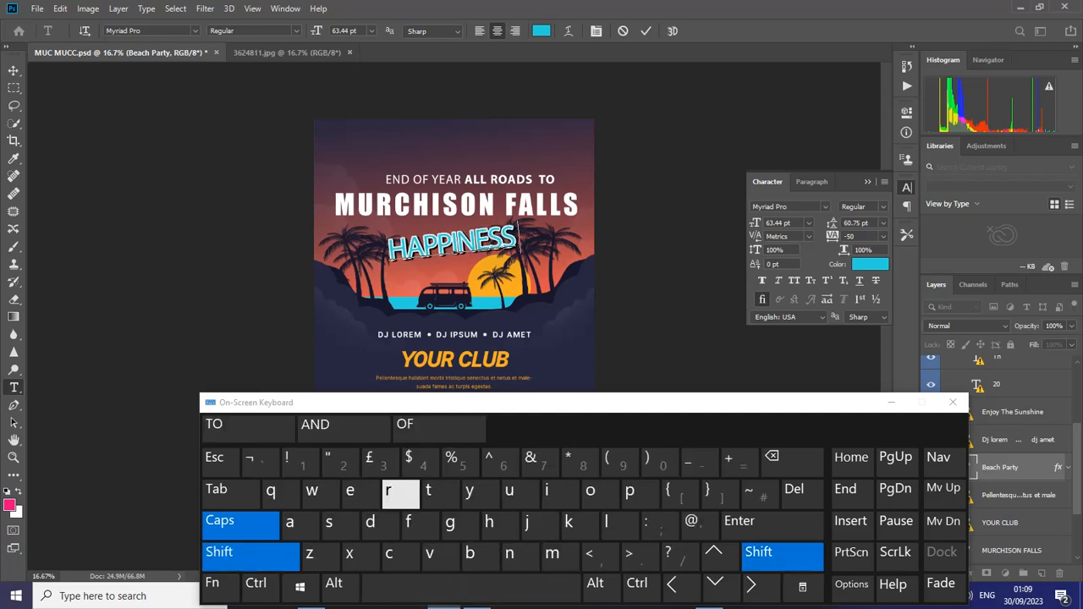
type("&")
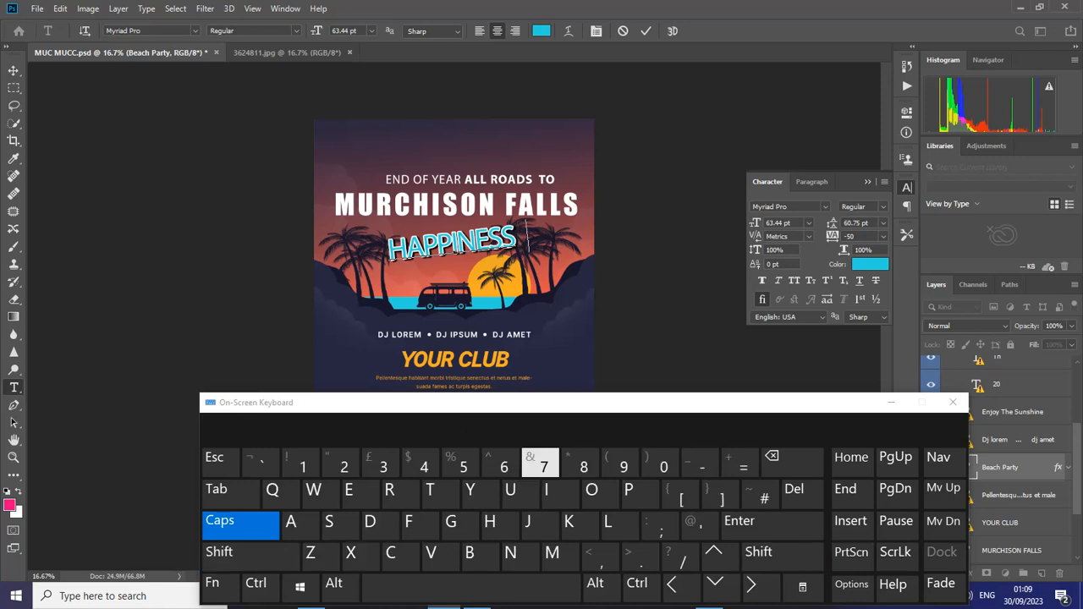
type(" EN")
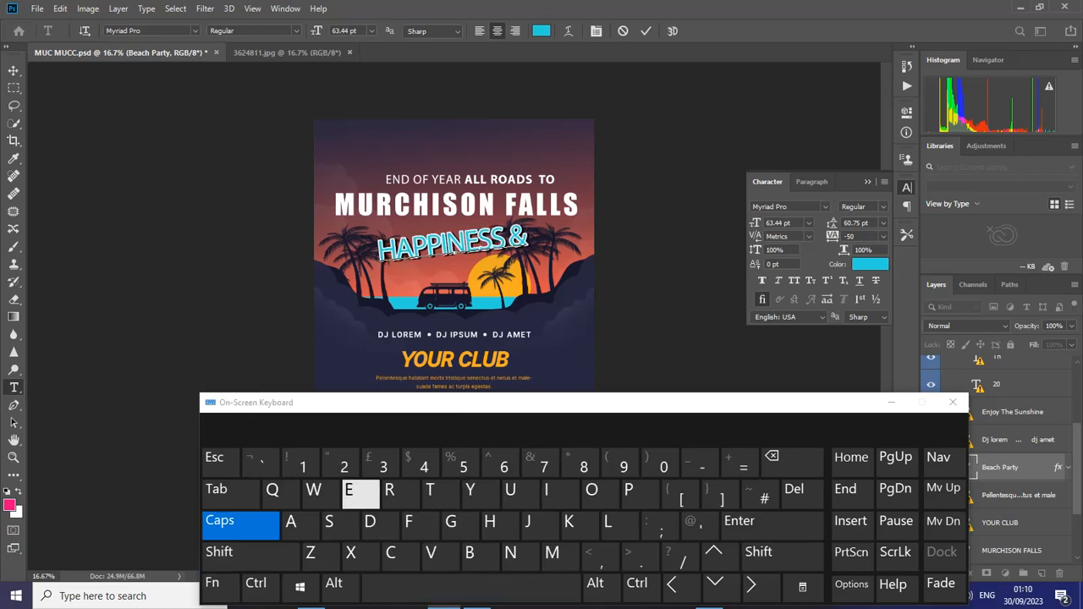
type("JO")
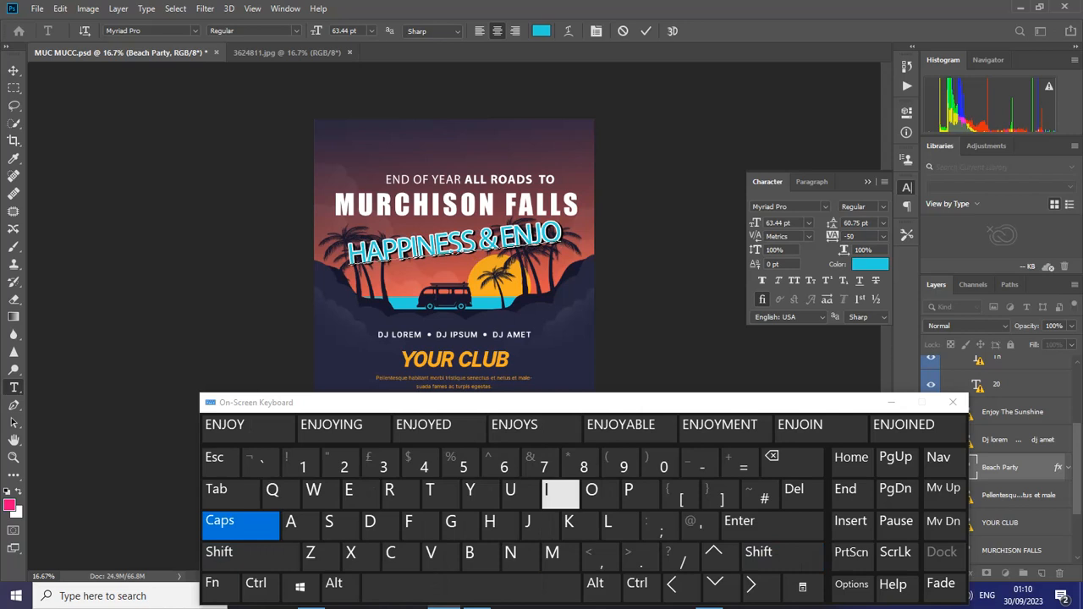
type("Y")
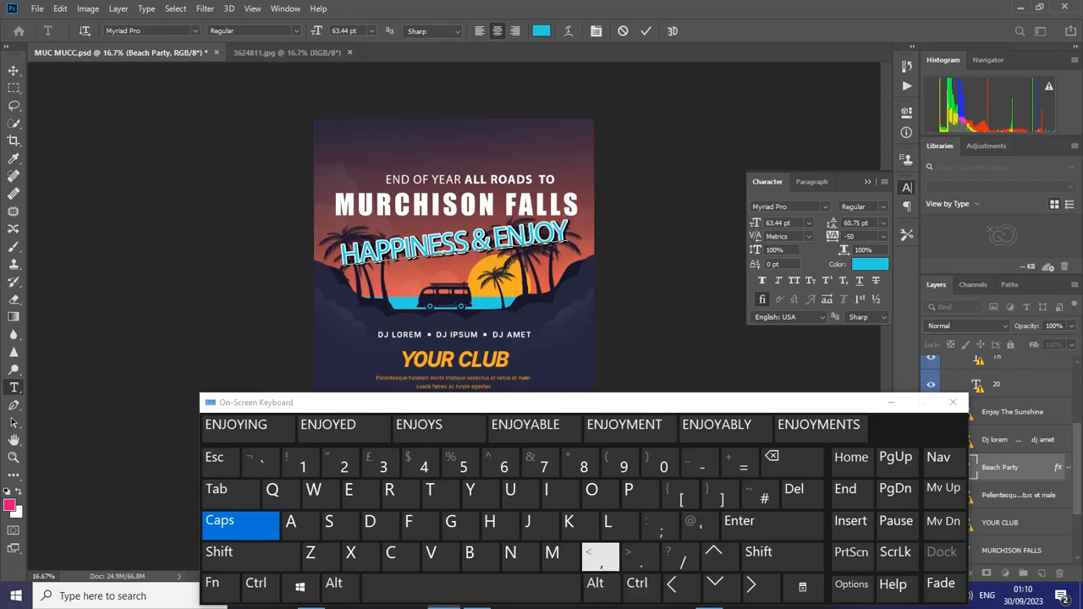
left_click(552, 552)
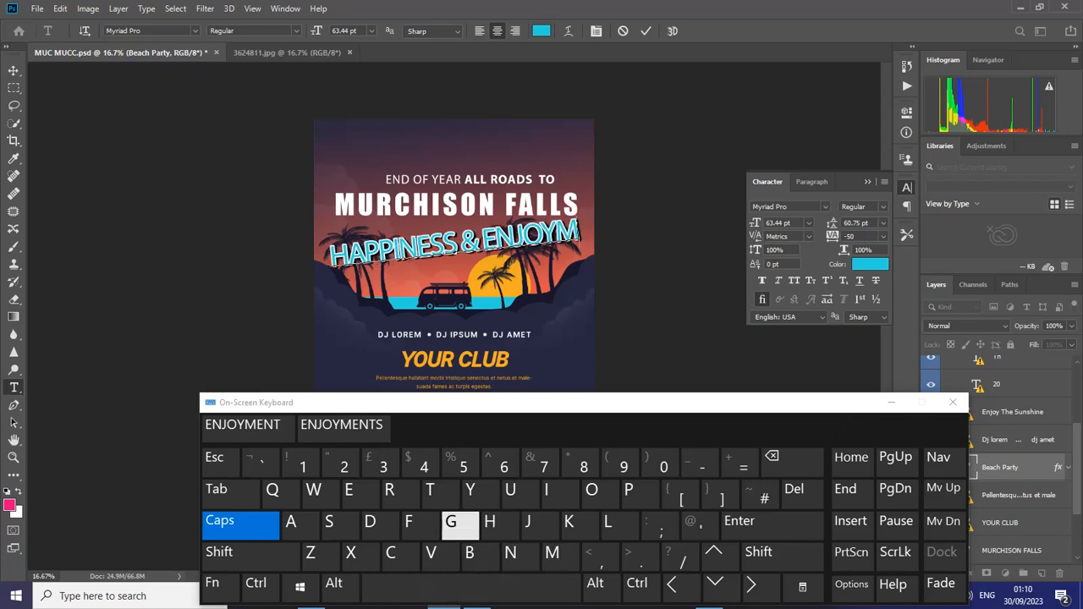
left_click(348, 490)
left_click(510, 552)
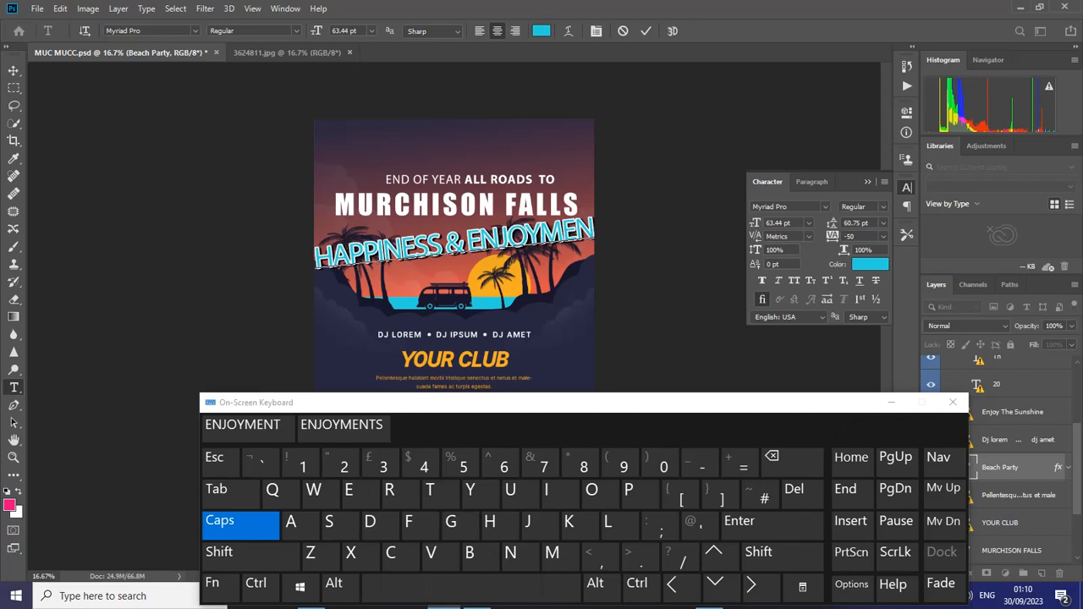
left_click(430, 490)
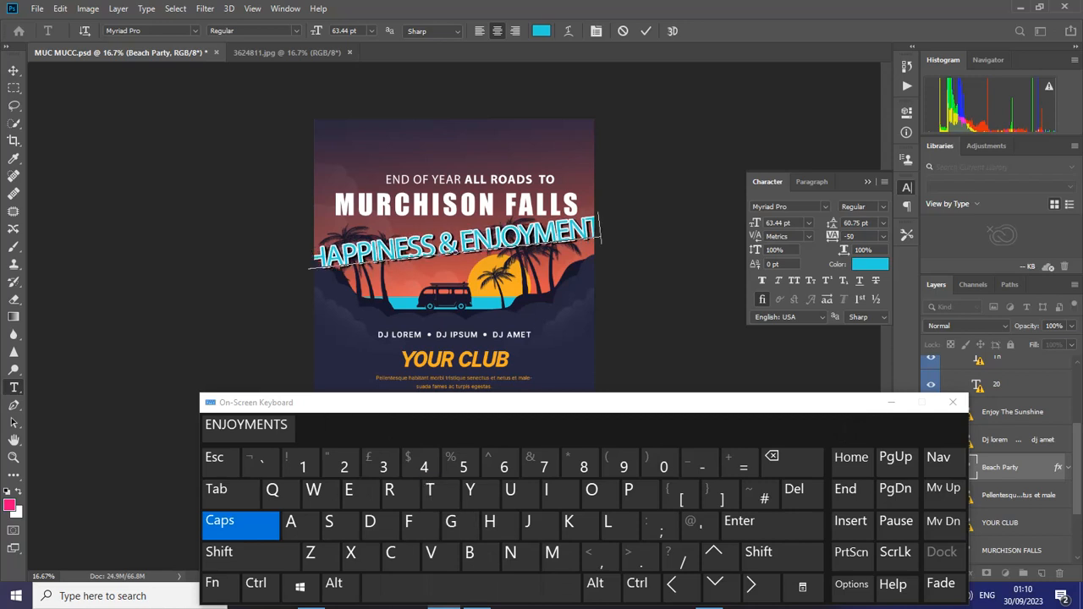
- Delete "HAPPINESS &" from the text below the title, keeping only the word ENJOYMENT
left_click_drag(459, 243, 308, 260)
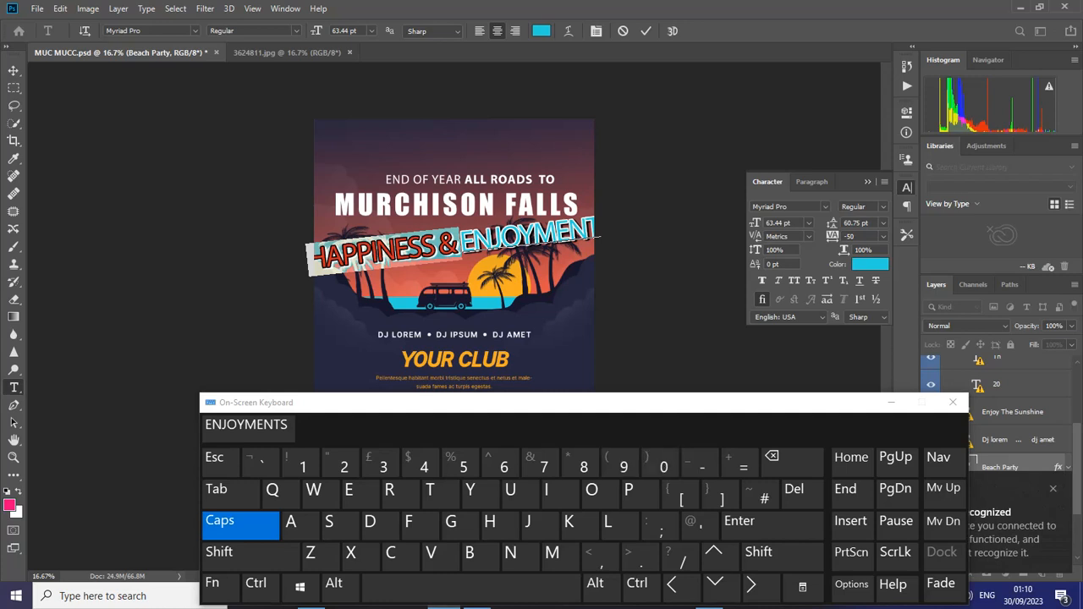
left_click_drag(689, 405, 544, 392)
key("=")
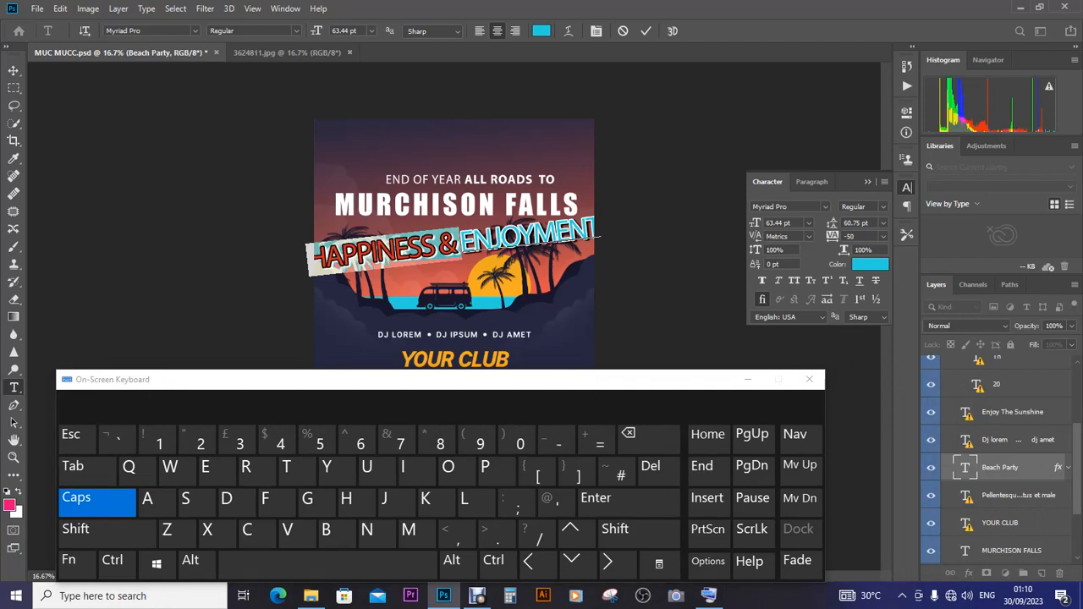
left_click_drag(618, 384, 605, 336)
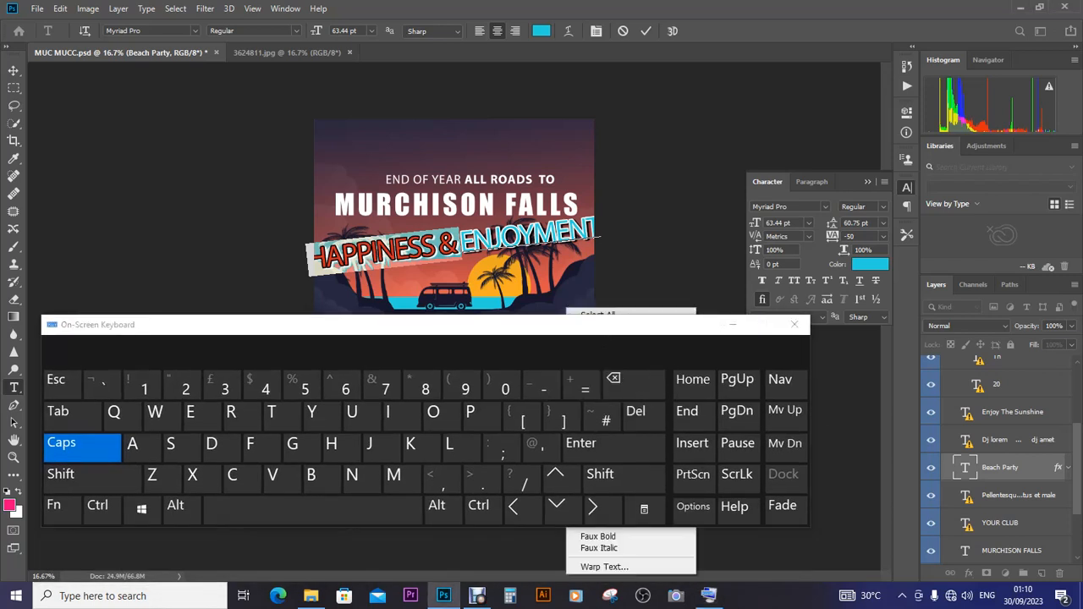
left_click_drag(561, 334, 546, 415)
left_click(617, 465)
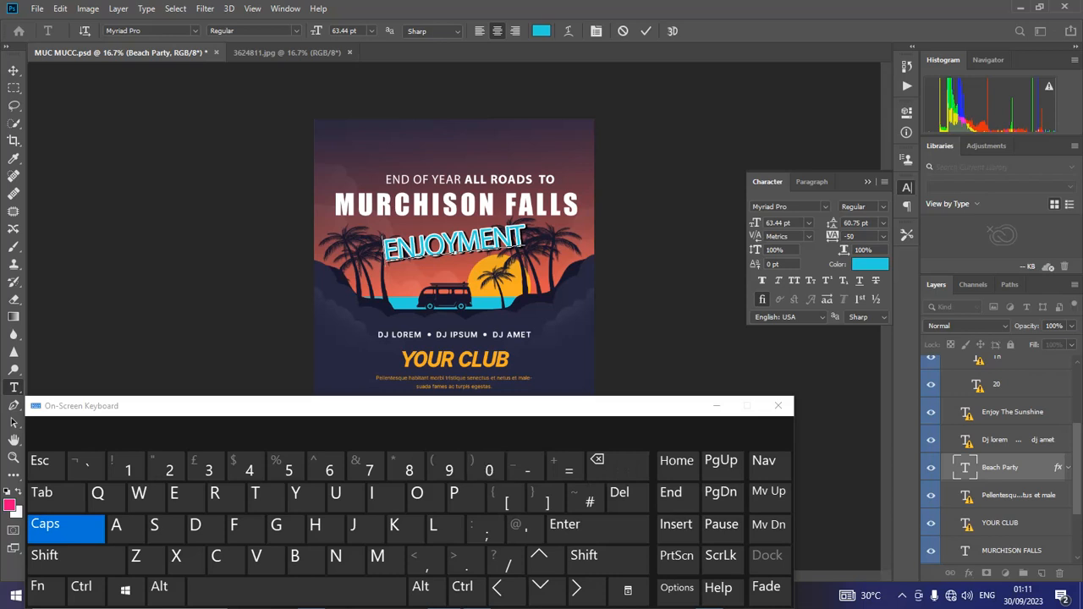
left_click_drag(465, 412, 532, 259)
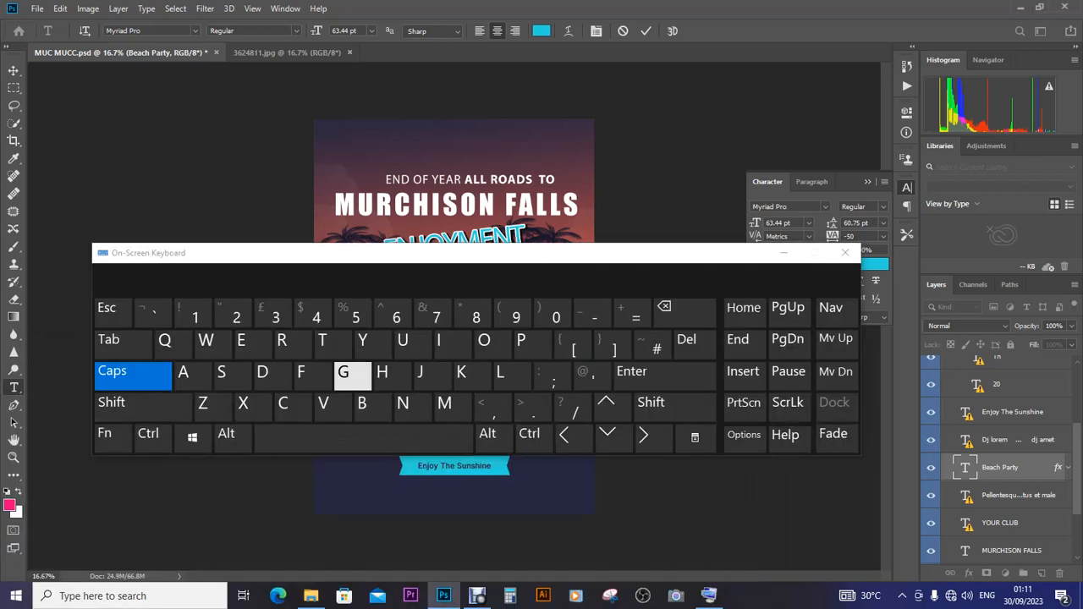
key("space")
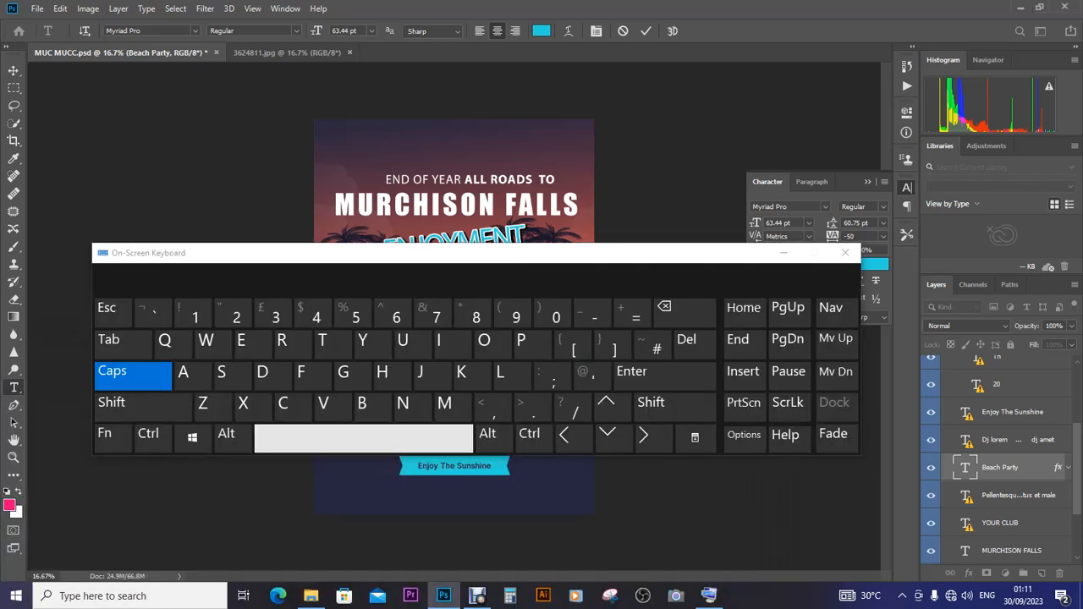
key("alt")
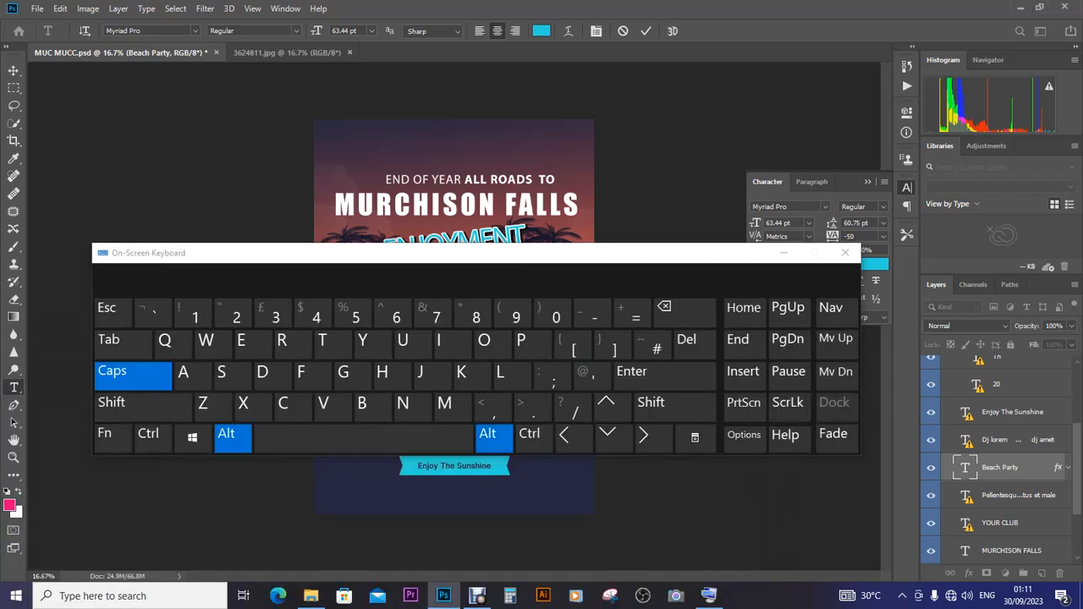
left_click(283, 438)
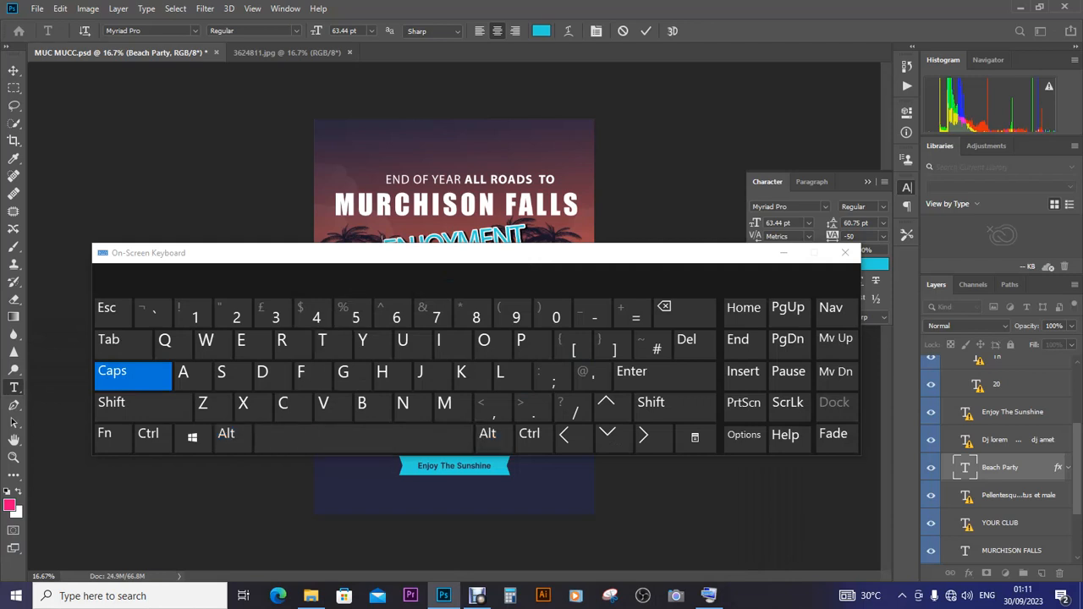
left_click(226, 435)
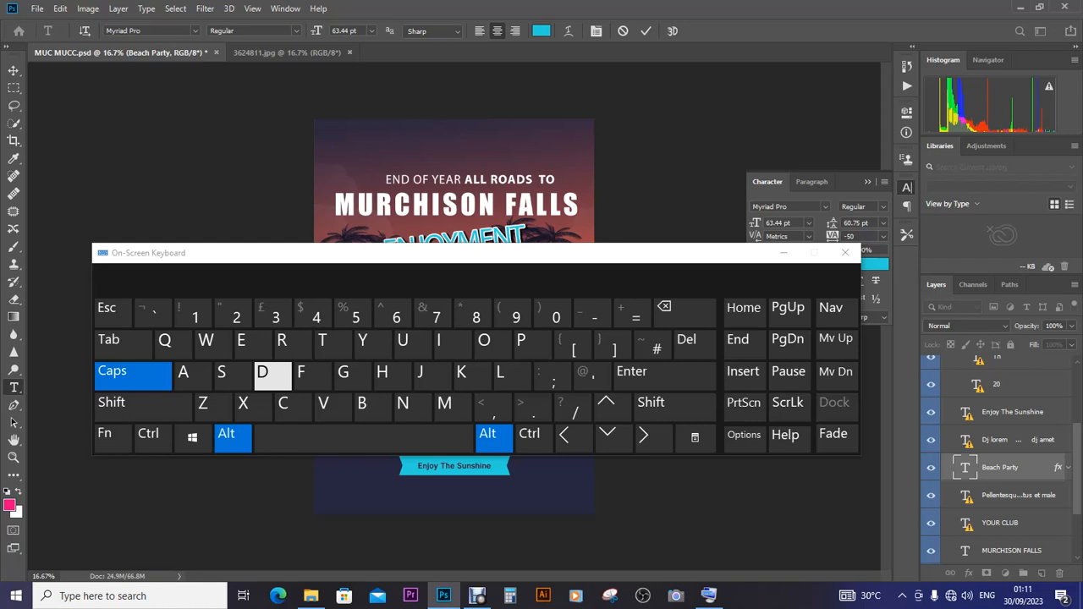
key("alt+f")
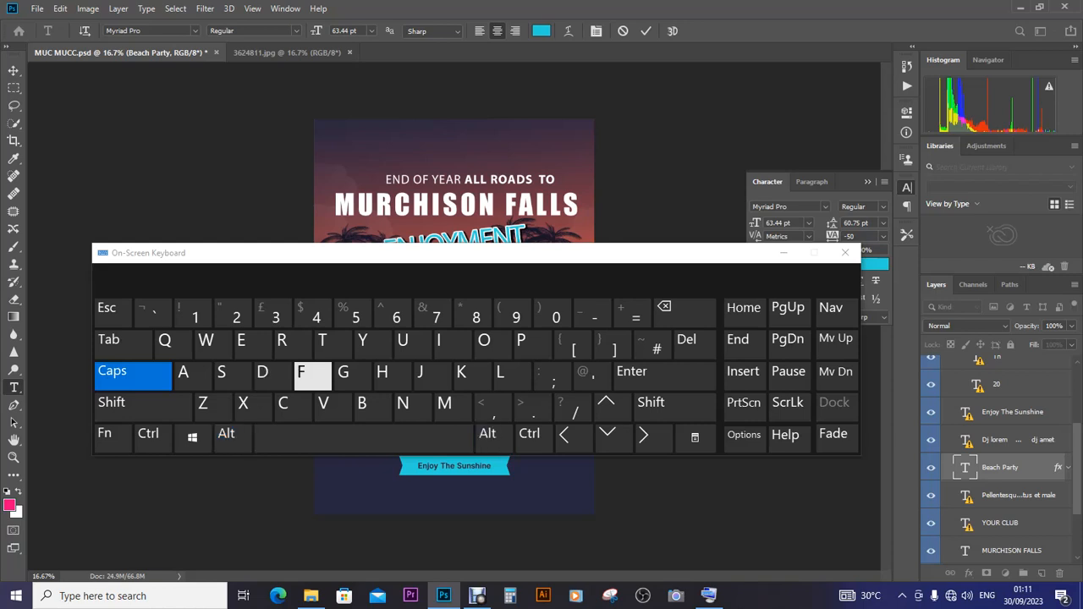
key("h")
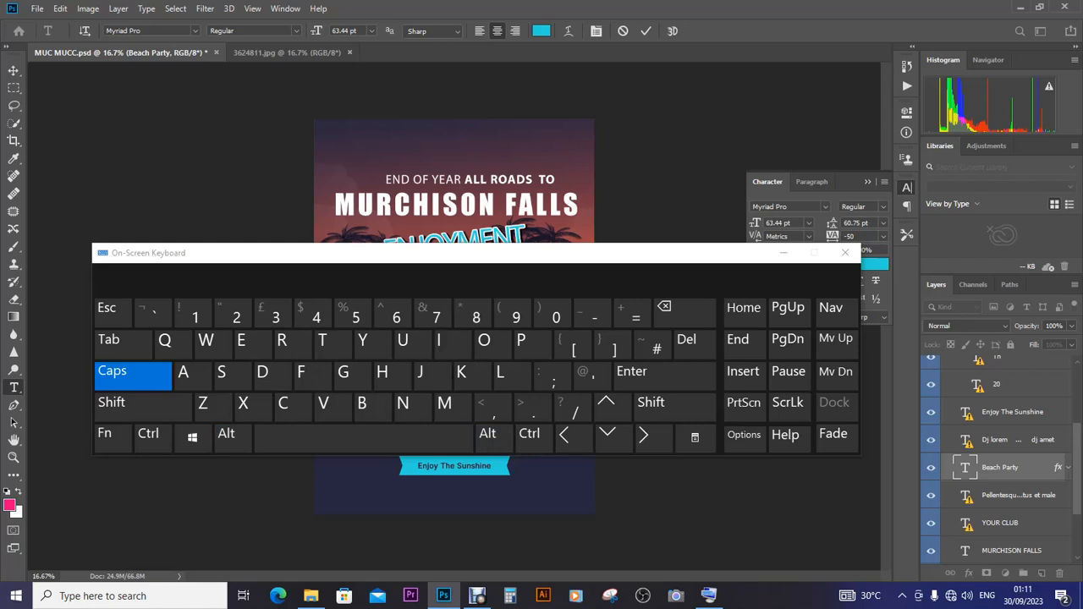
- Move the on-screen keyboard off the ENJOYMENT lettering and minimize it
left_click_drag(476, 252, 381, 392)
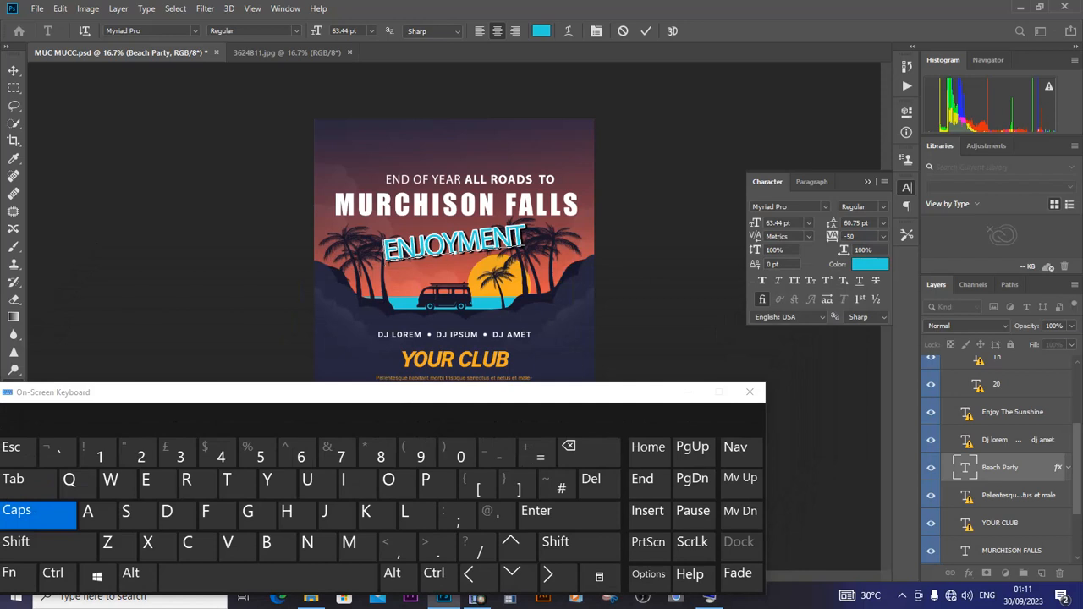
left_click(687, 392)
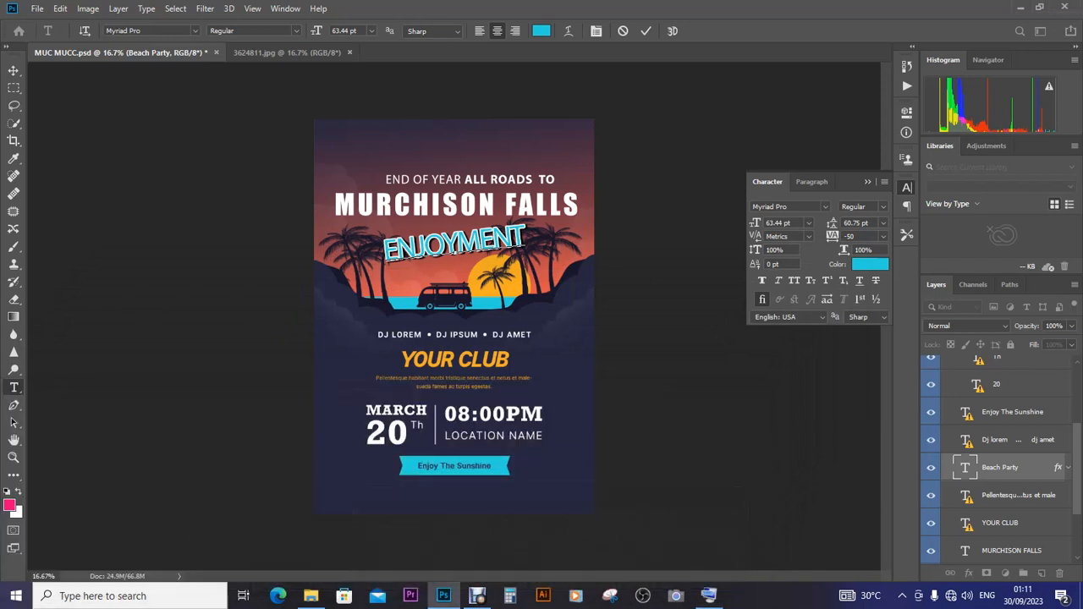